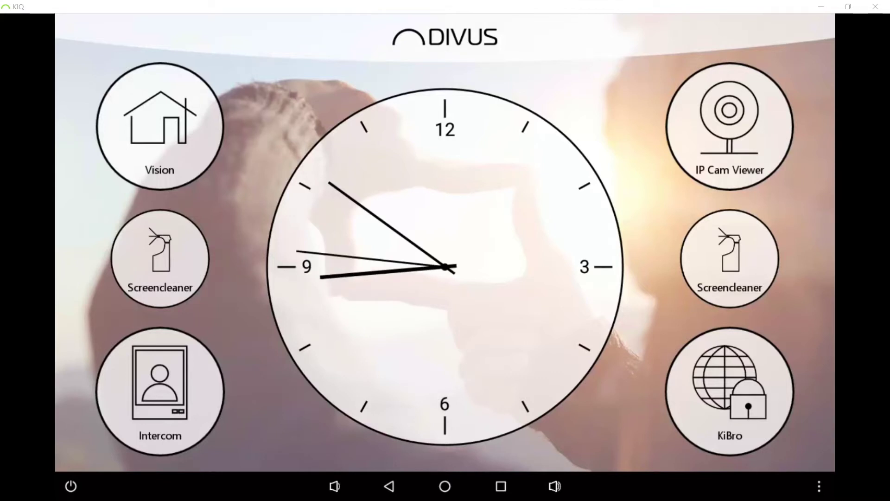
- Open Vision and log in to its settings as administrator by entering the PIN code
click(168, 143)
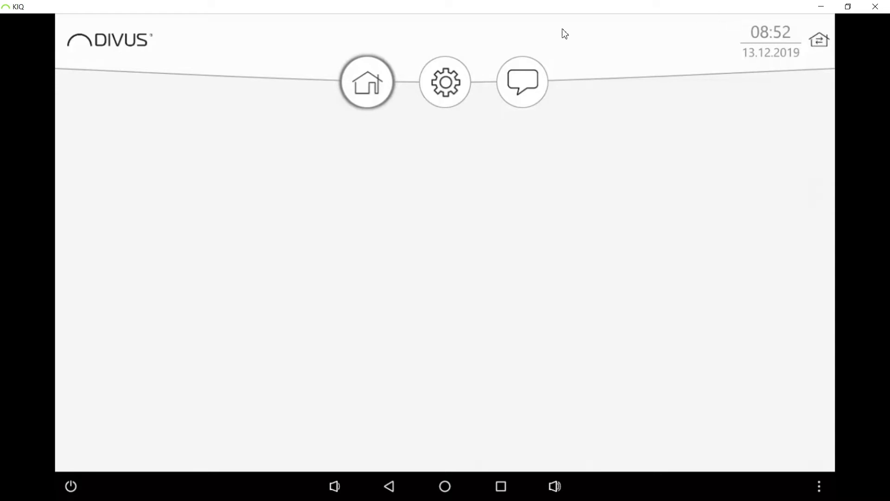
click(463, 95)
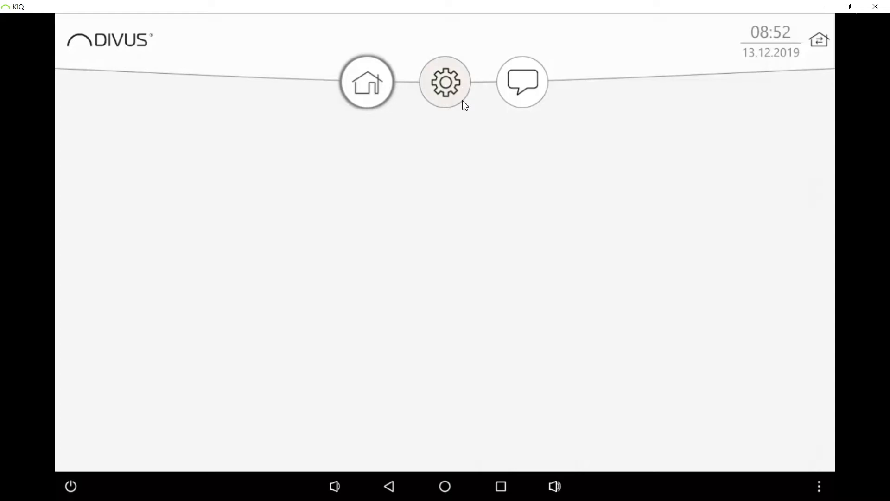
click(186, 111)
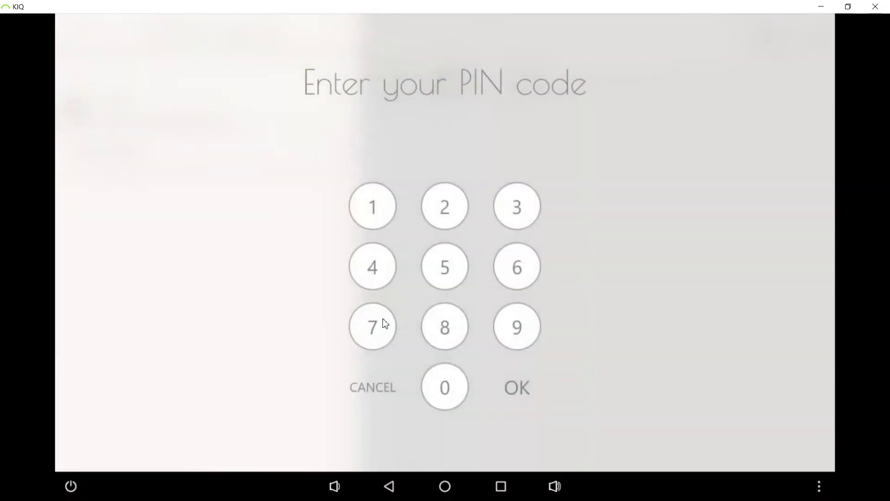
click(371, 320)
click(386, 239)
click(465, 208)
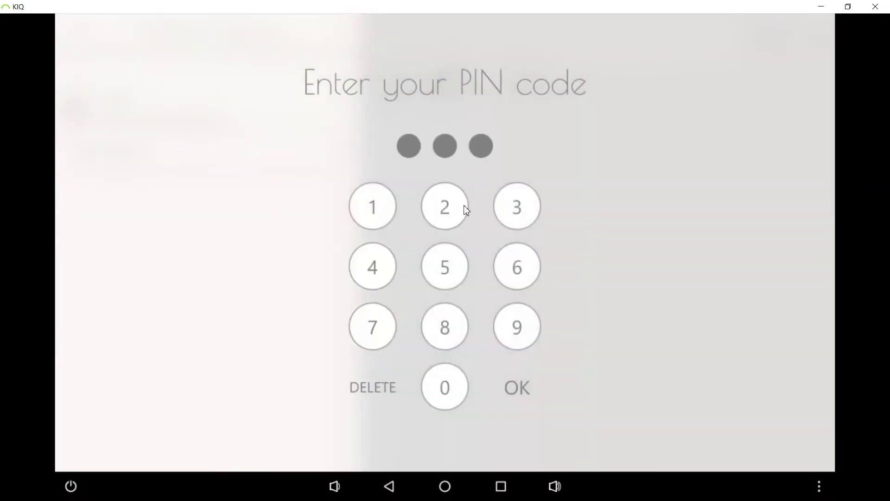
click(528, 275)
click(517, 326)
click(517, 387)
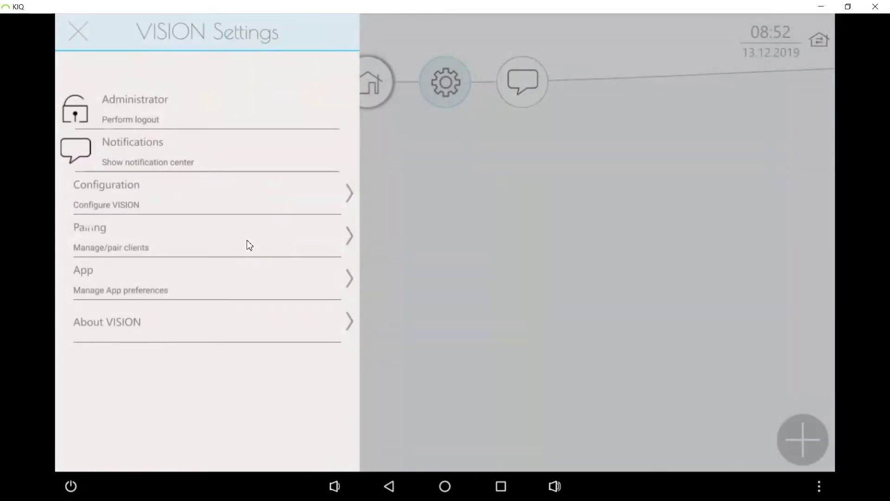
- Add a KNX driver in the configuration and set its interface type to IP tunnelling
click(182, 189)
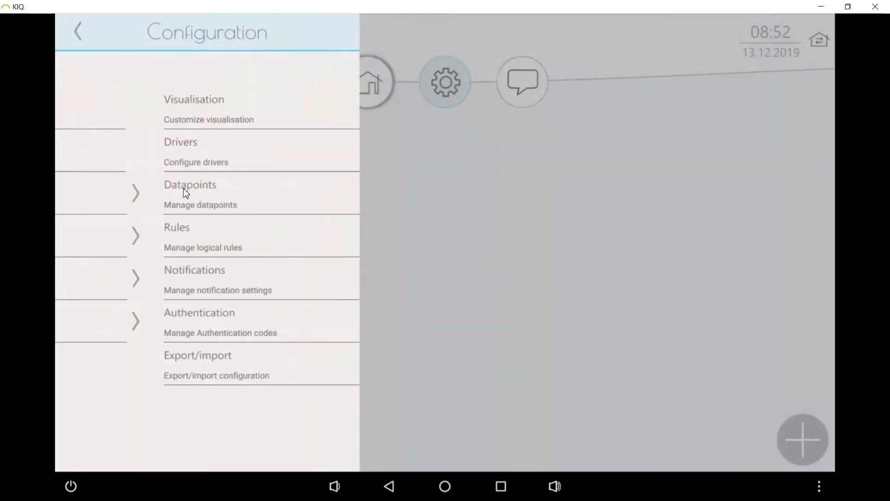
click(199, 145)
click(211, 116)
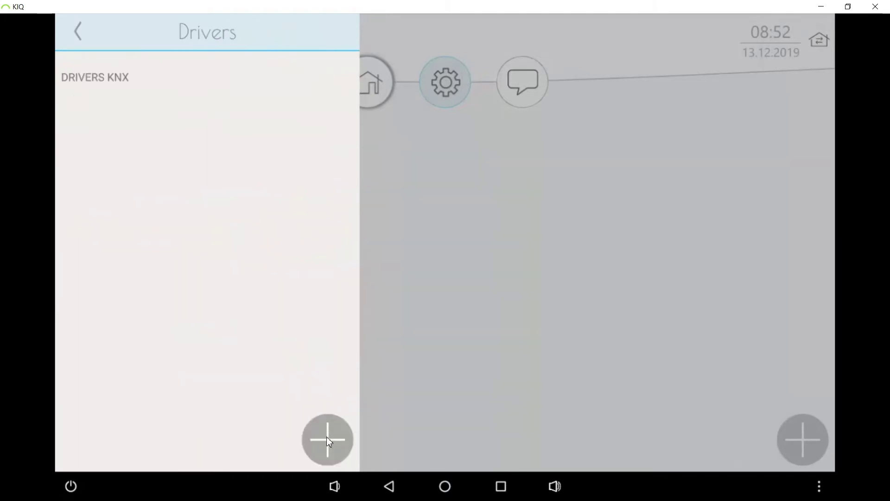
click(328, 440)
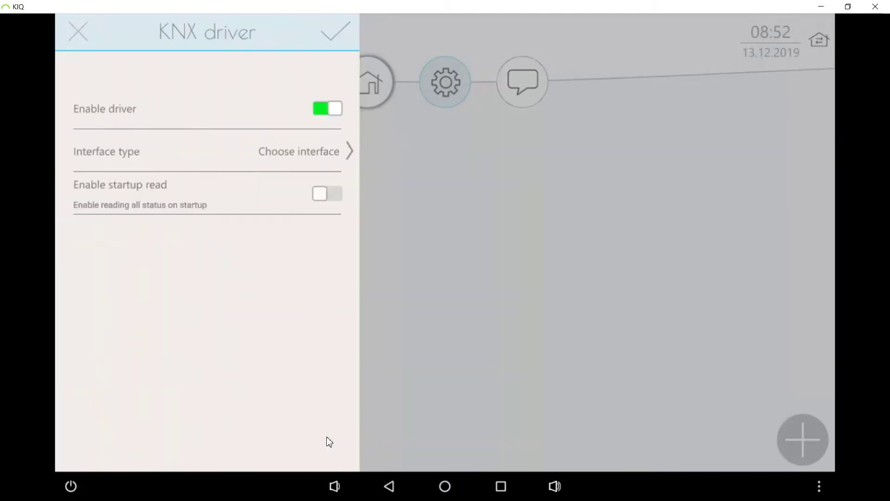
click(311, 154)
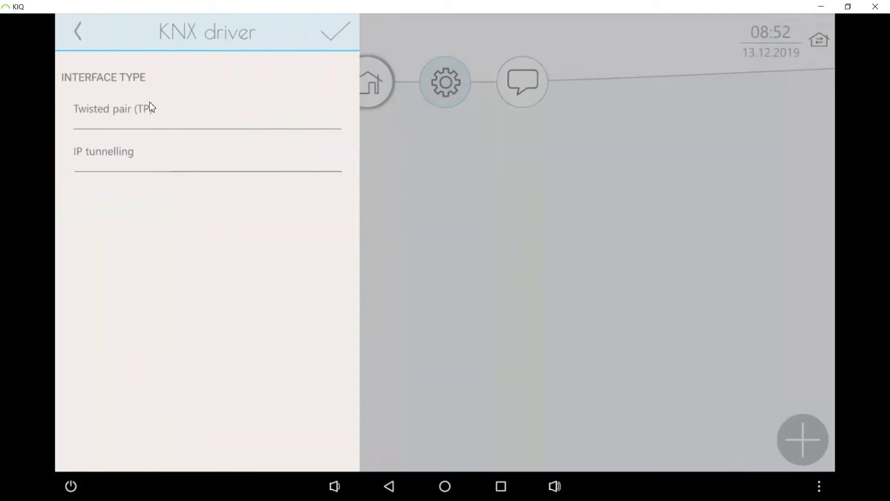
click(159, 157)
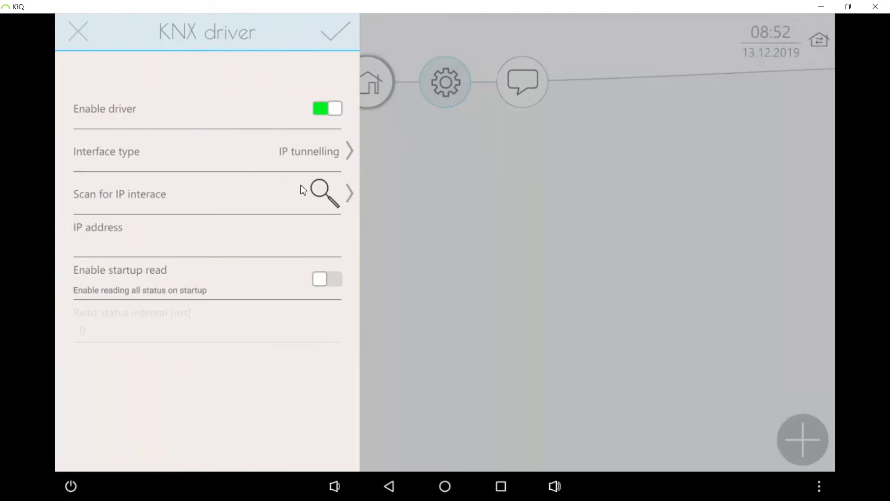
- Scan for IP interfaces, choose 192.168.0.96, enable startup read and save the KNX driver
click(316, 191)
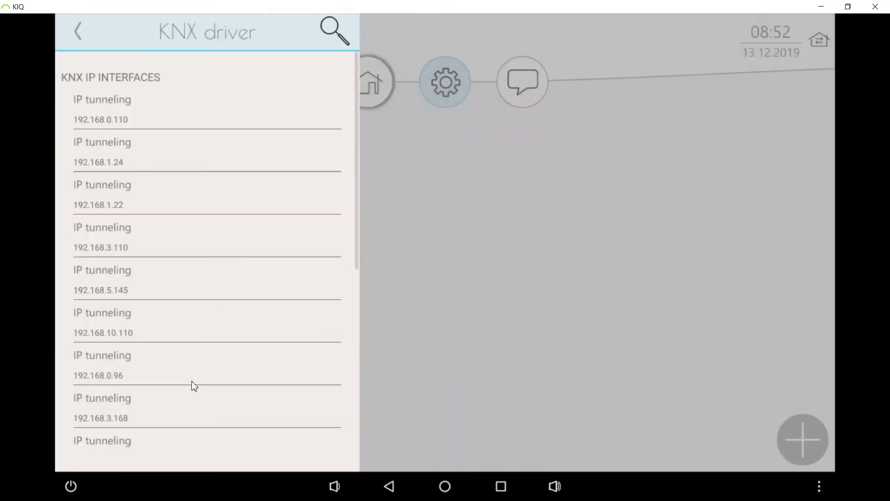
click(188, 367)
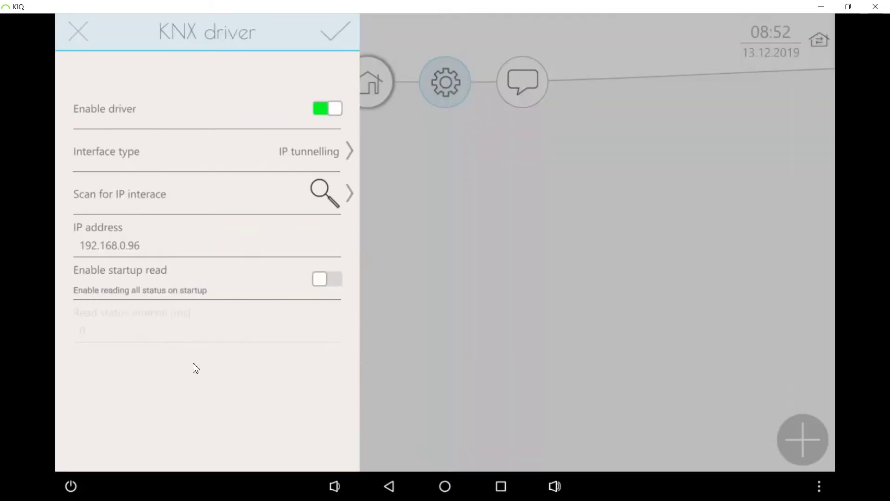
click(322, 279)
click(331, 34)
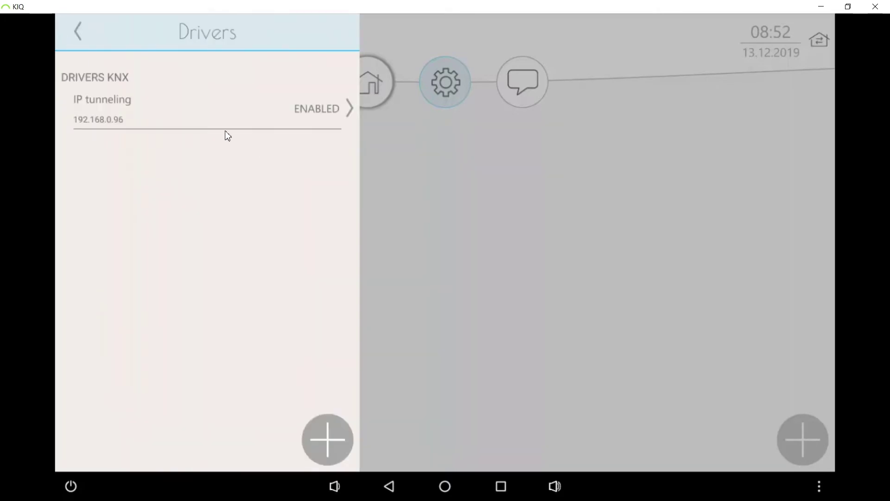
- Check the datapoint list in the configuration for existing datapoints
click(79, 32)
click(80, 32)
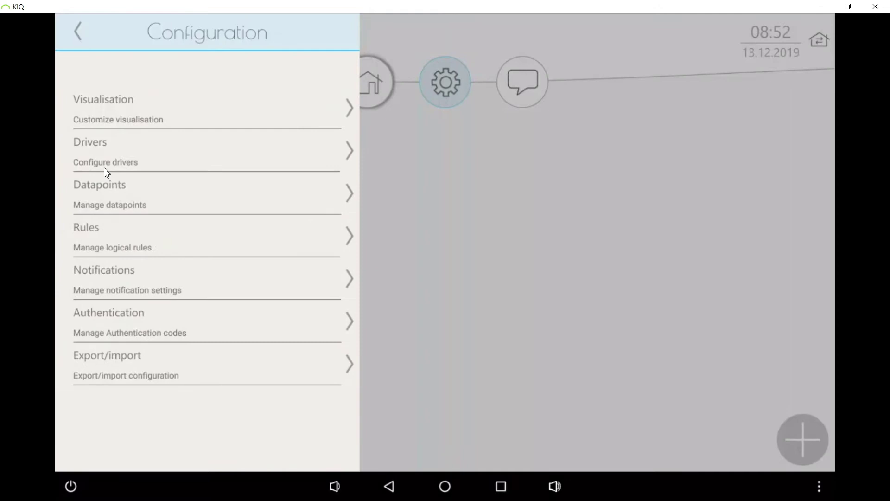
click(104, 191)
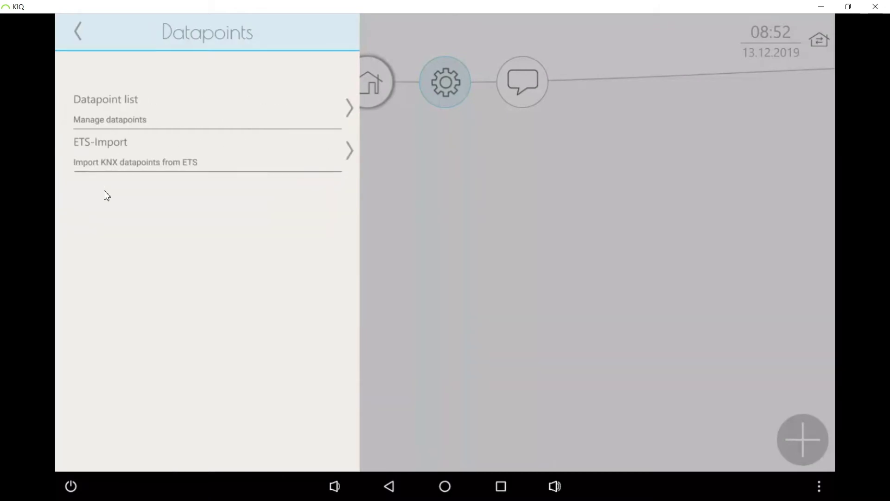
click(107, 116)
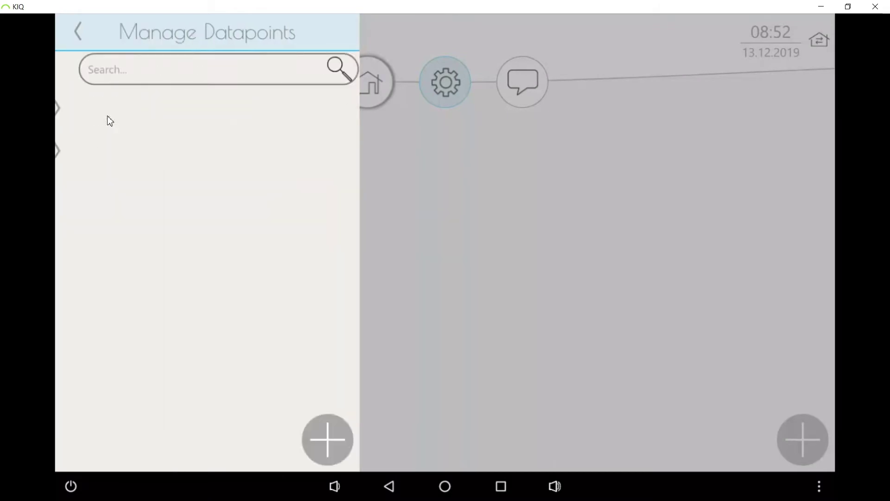
click(78, 32)
- Start an ETS import and select KNXPanel V2.2.esf from the VISION folder as the OPC-Export file
click(123, 158)
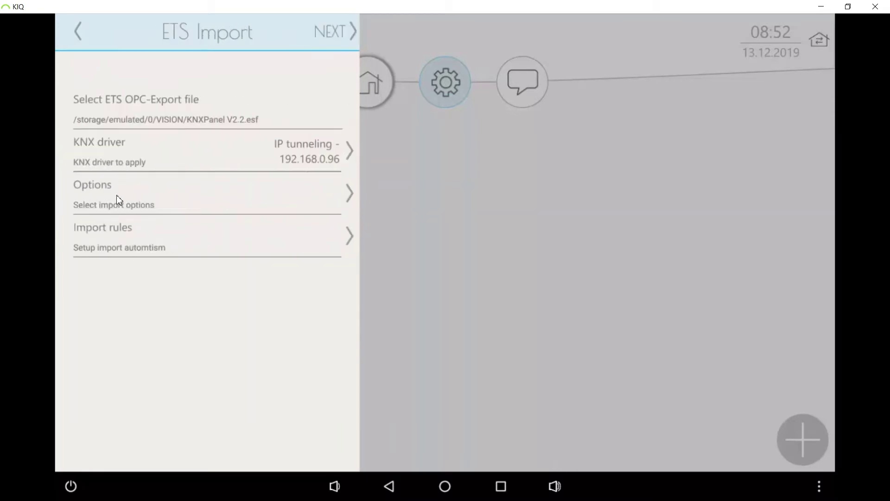
click(113, 115)
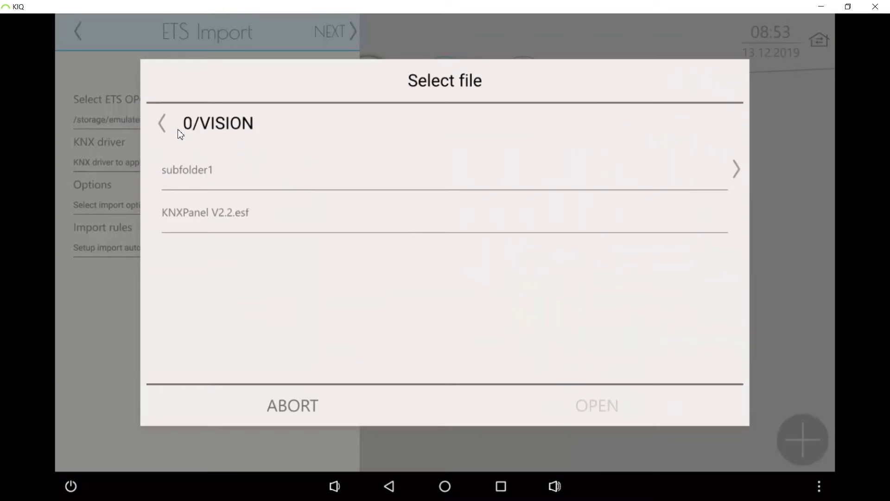
click(162, 123)
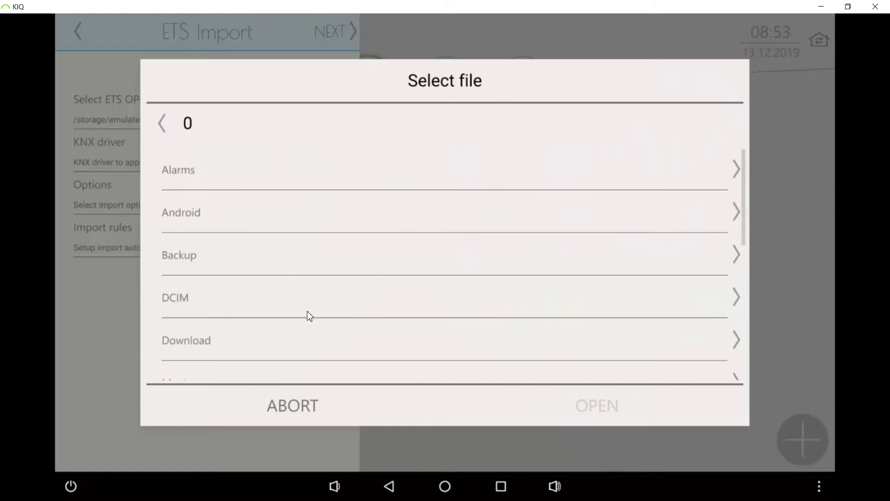
drag(304, 261, 306, 176)
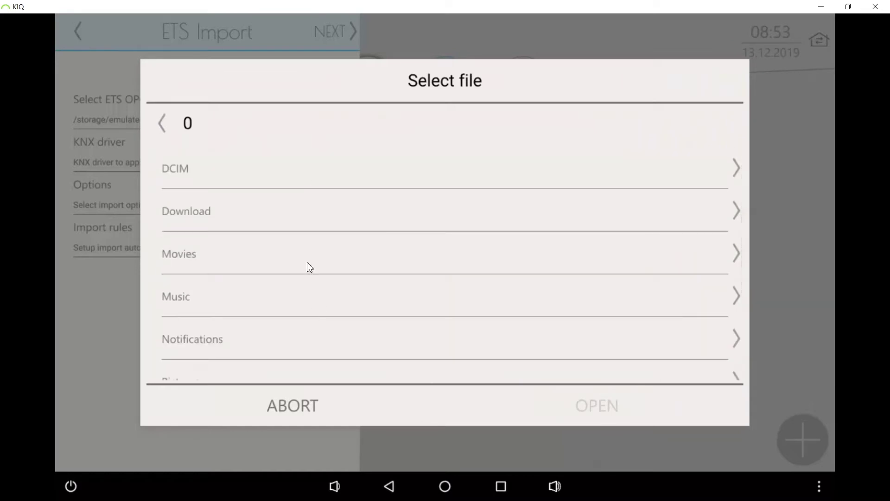
drag(308, 264, 306, 175)
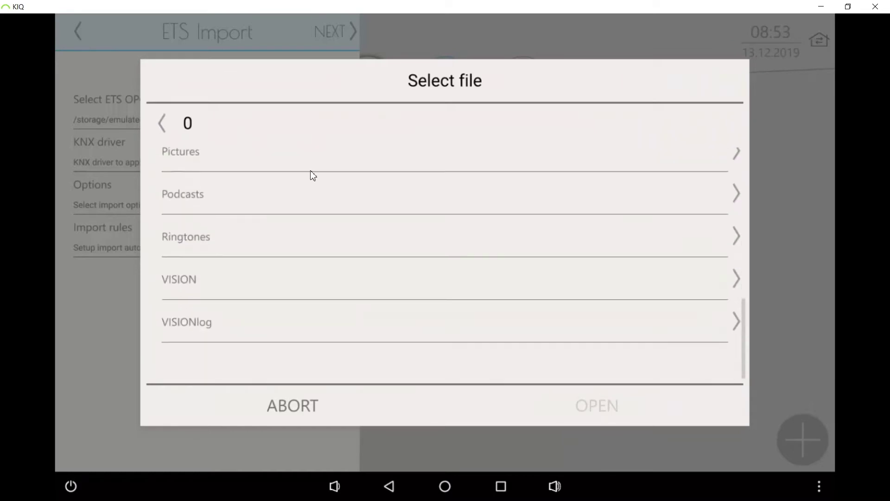
click(220, 317)
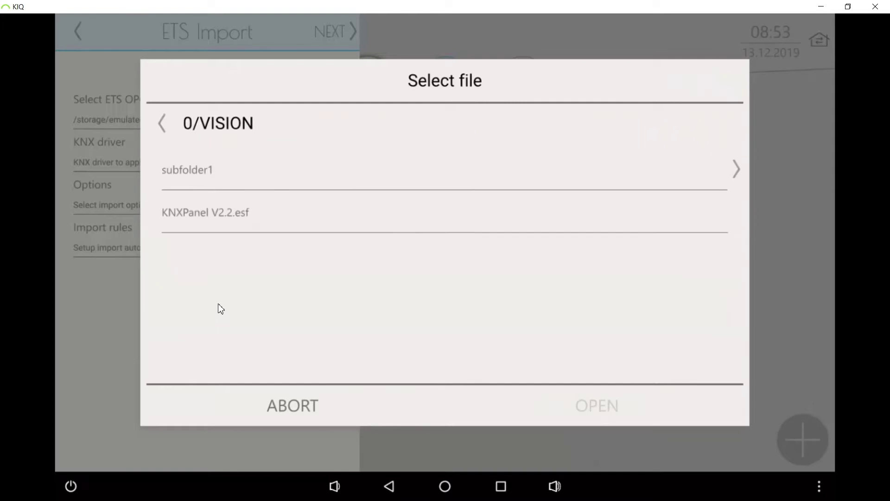
click(224, 216)
click(598, 408)
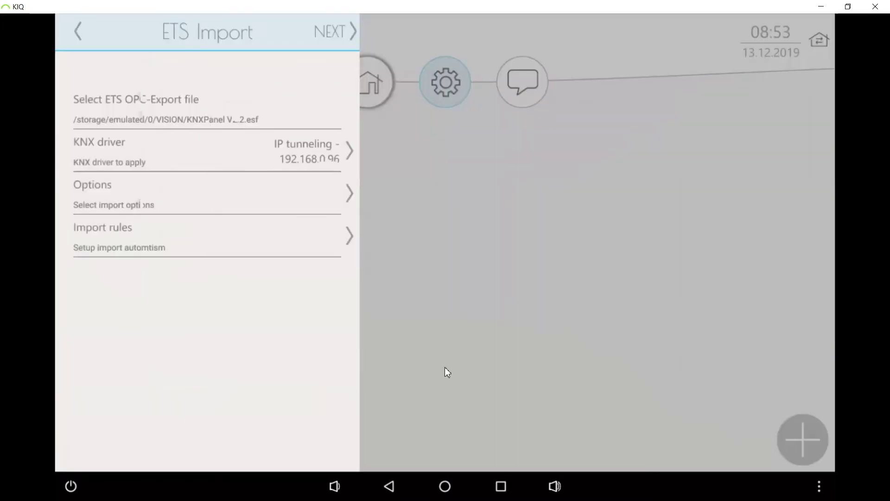
- Set the ETS import options to delete existing datapoints, with Append new disabled
click(214, 207)
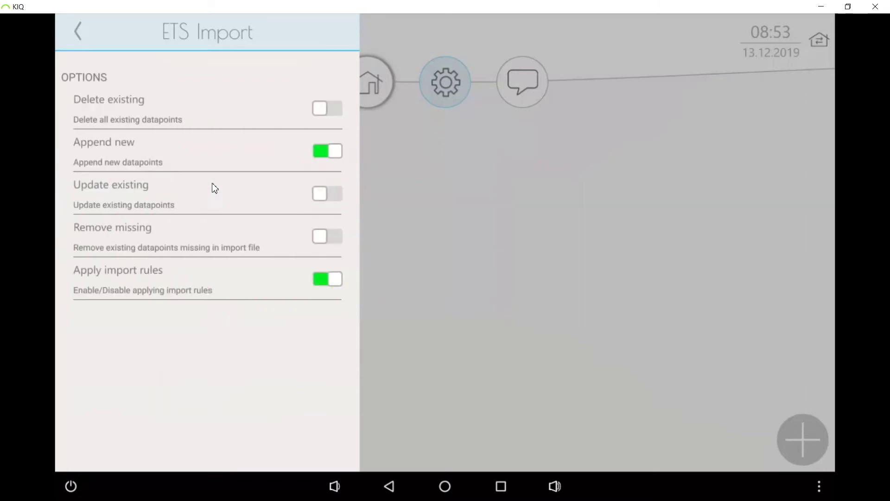
click(331, 153)
click(330, 114)
click(331, 114)
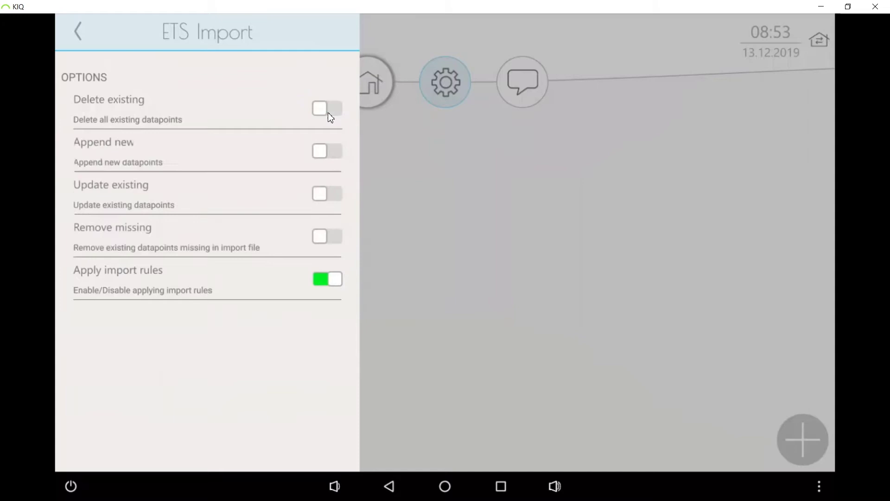
click(329, 161)
click(329, 162)
click(327, 110)
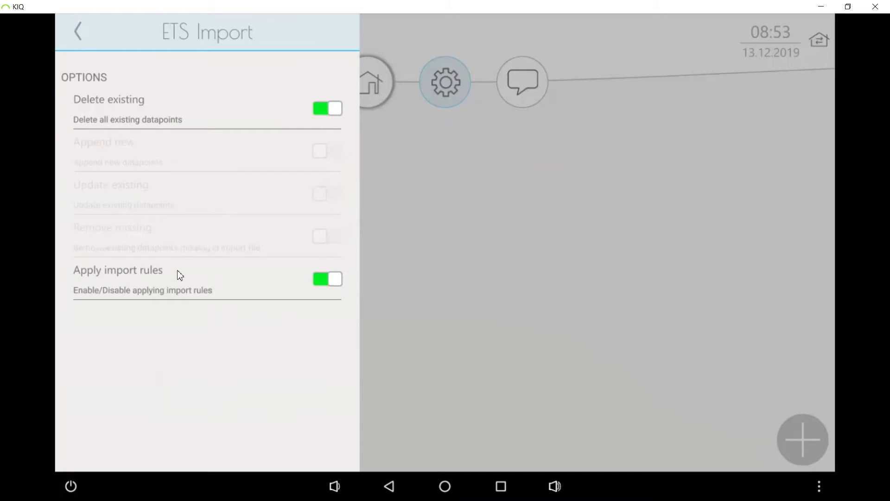
click(77, 26)
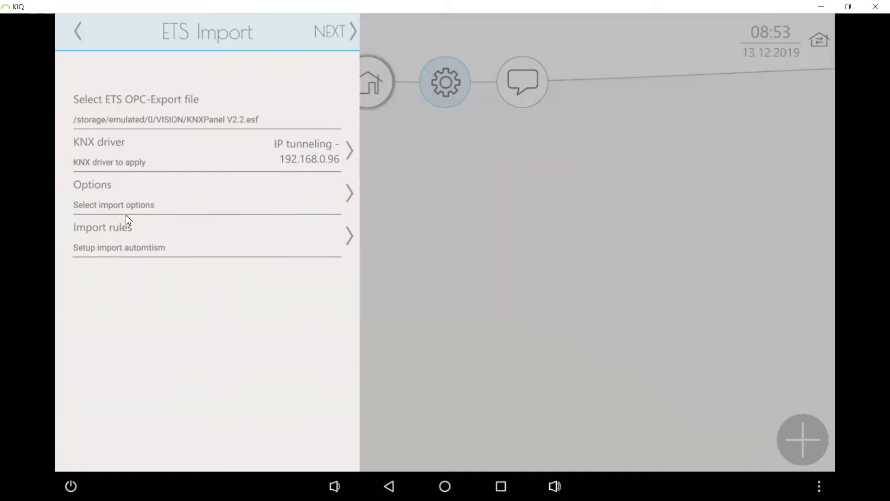
- Add a new ETS import rule and name it R2
click(131, 247)
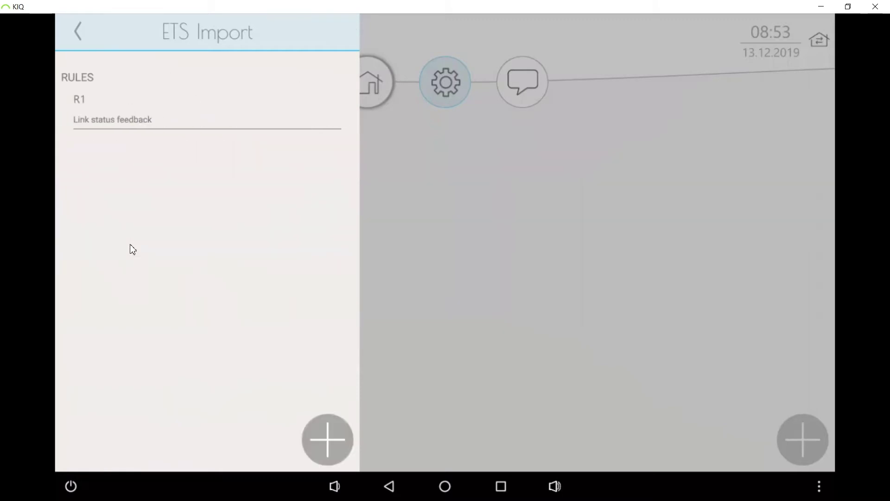
click(301, 440)
click(114, 119)
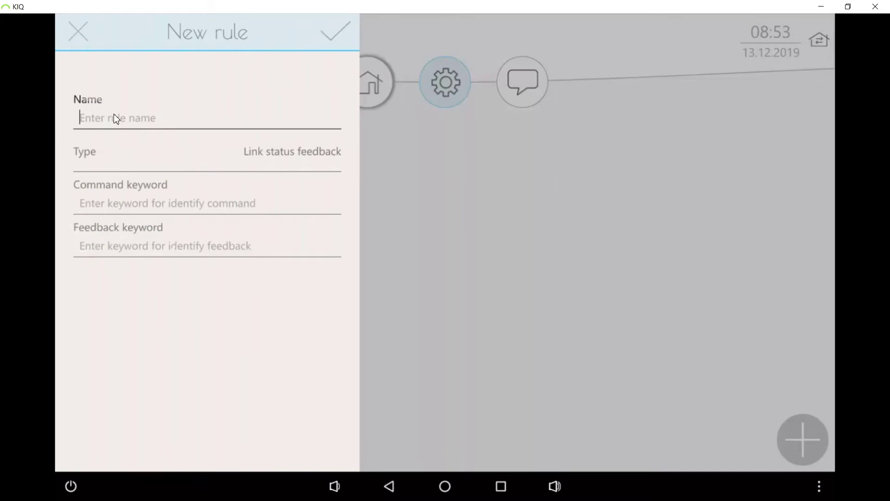
click(301, 288)
click(160, 288)
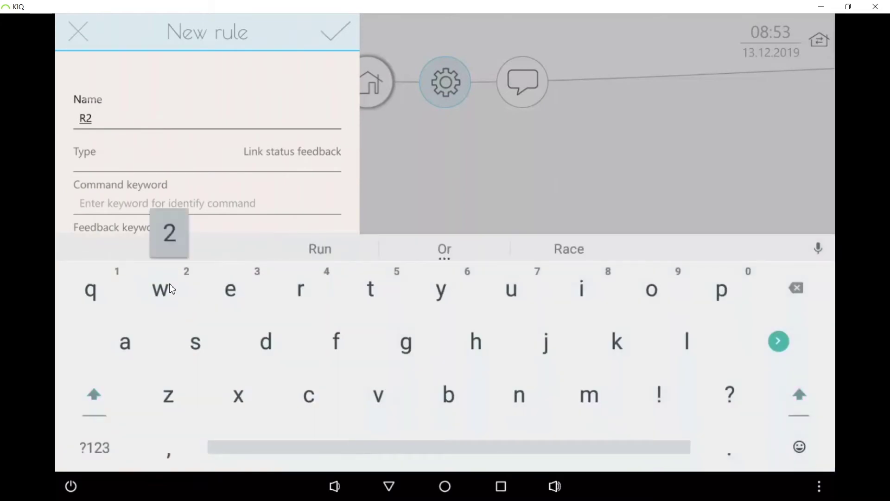
- Set the new rule's command keyword to Cmd and its feedback keyword to Fb
click(126, 204)
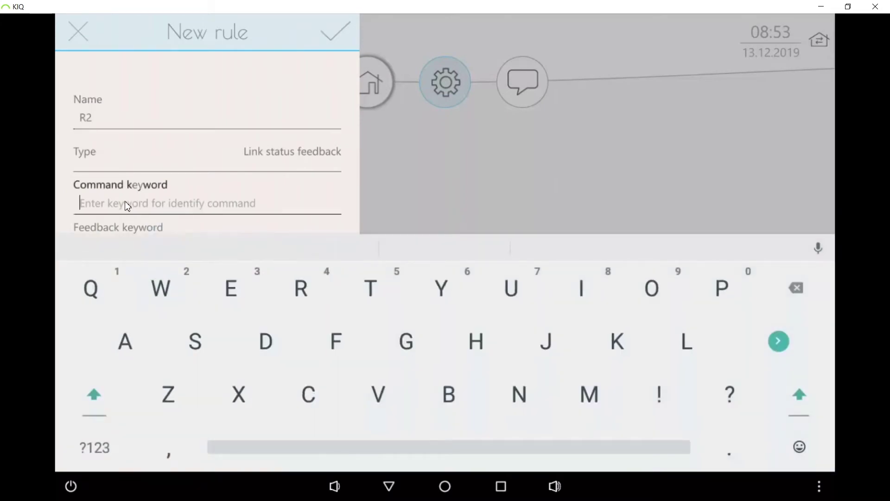
click(307, 400)
click(583, 404)
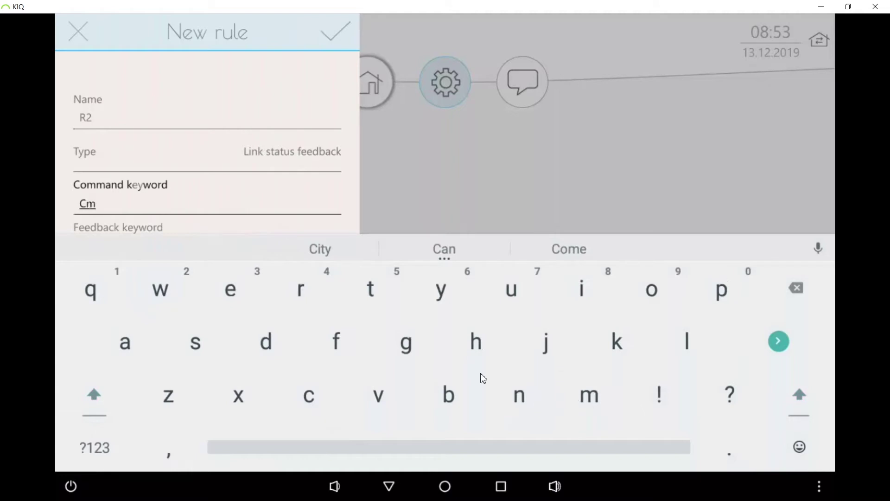
click(267, 342)
click(779, 341)
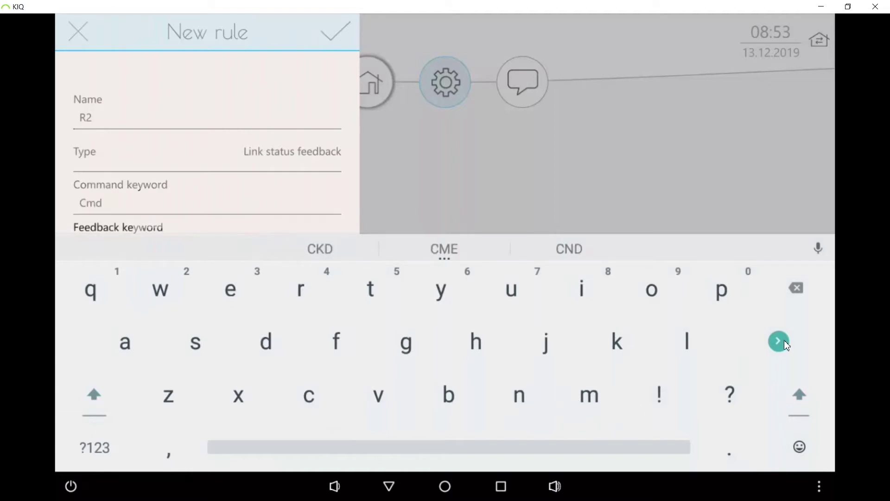
click(336, 343)
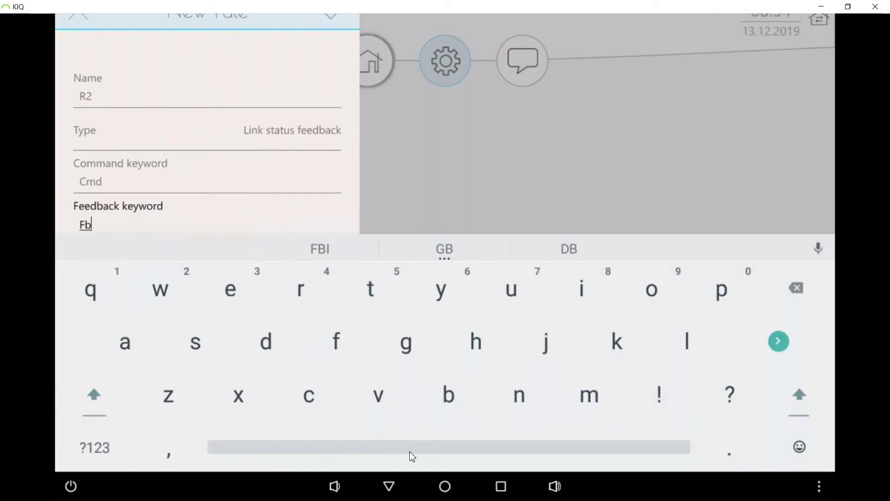
click(389, 486)
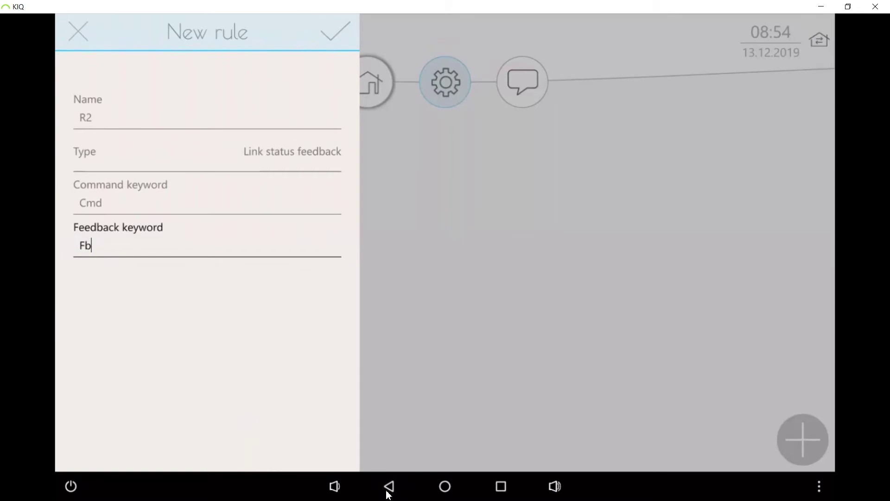
- Extend rule R2's command keyword to Cmd,val and save the rule
click(139, 207)
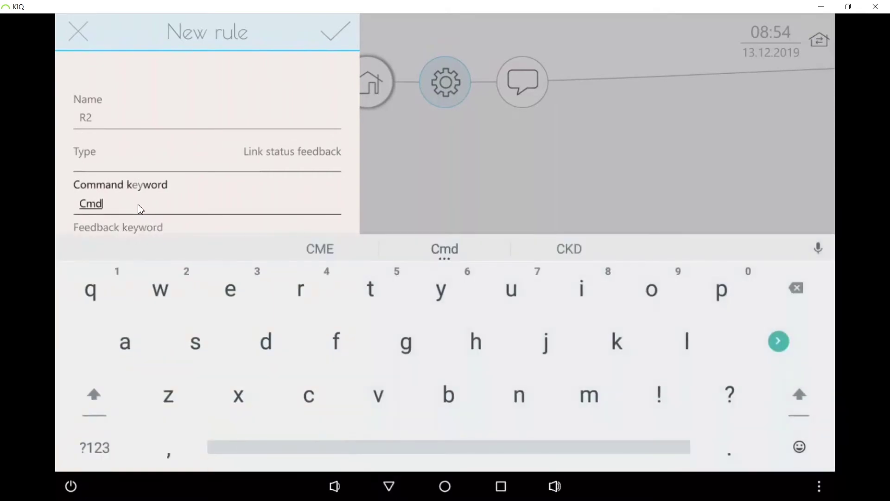
click(168, 457)
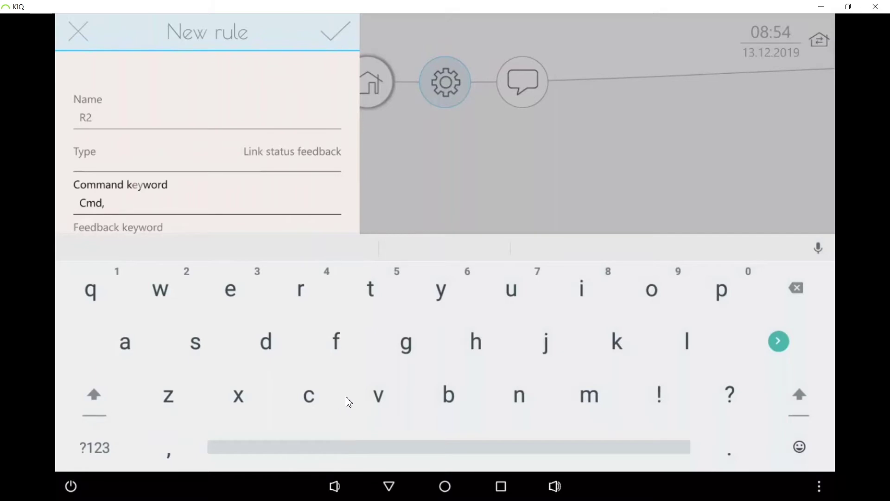
click(377, 402)
click(124, 355)
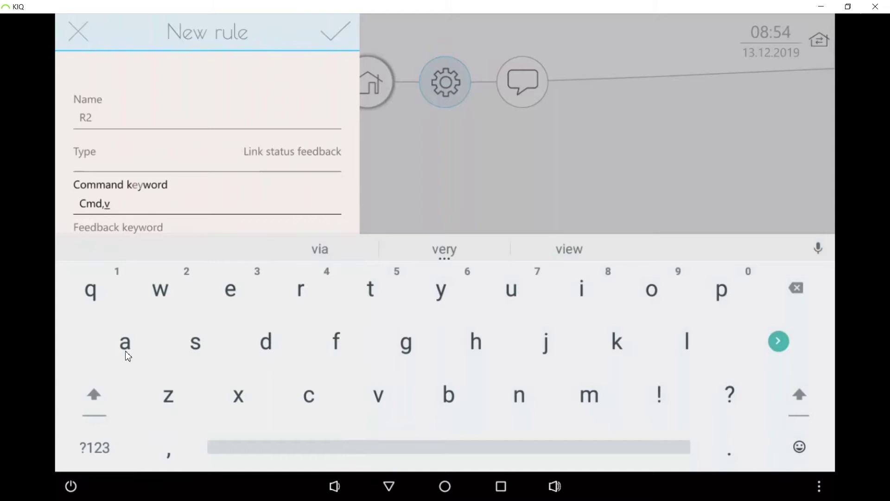
click(688, 342)
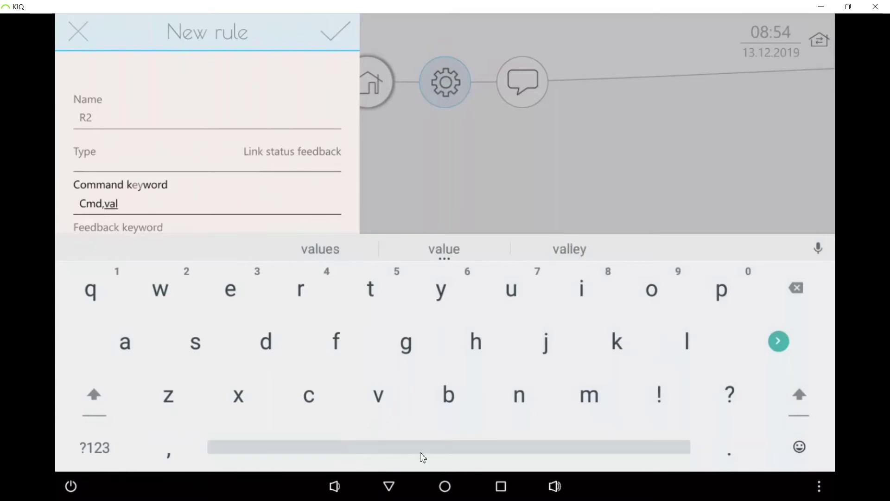
click(390, 487)
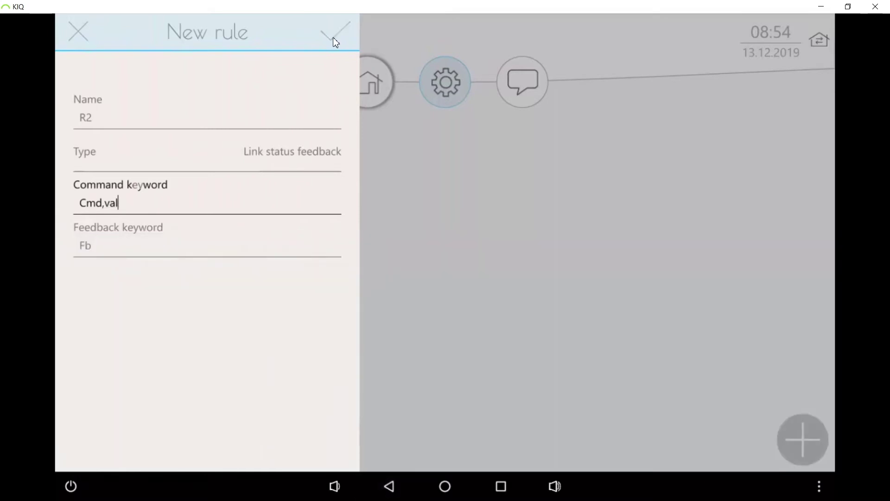
click(334, 39)
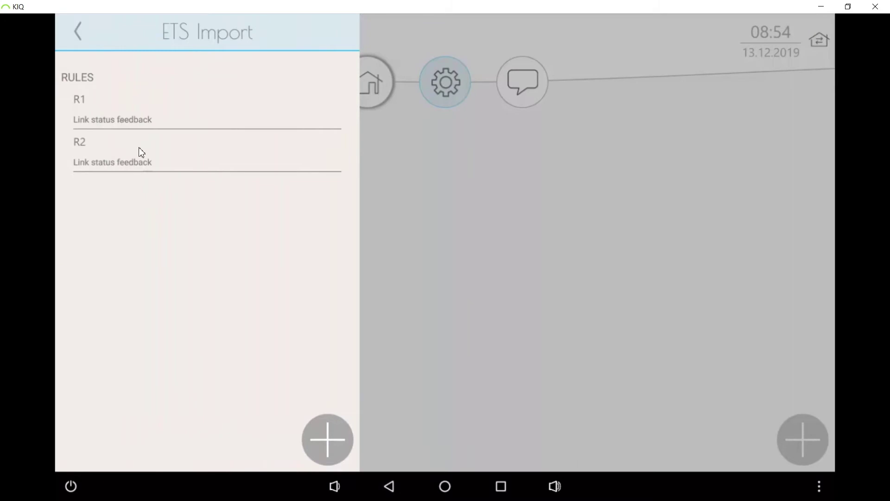
- Delete import rule R1 and return to the ETS import setup
click(155, 120)
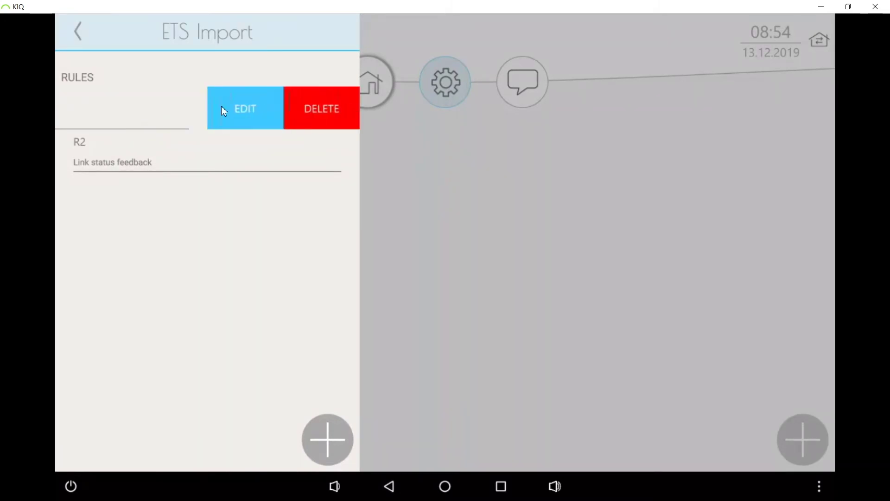
click(312, 112)
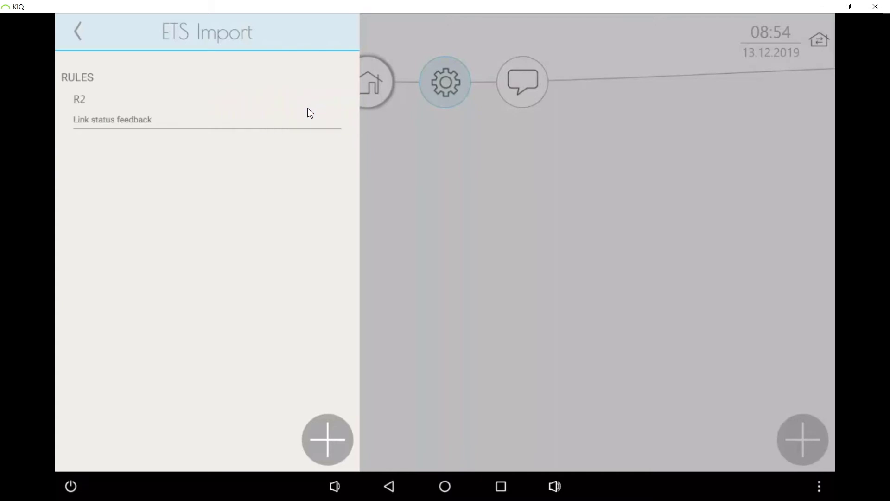
click(78, 32)
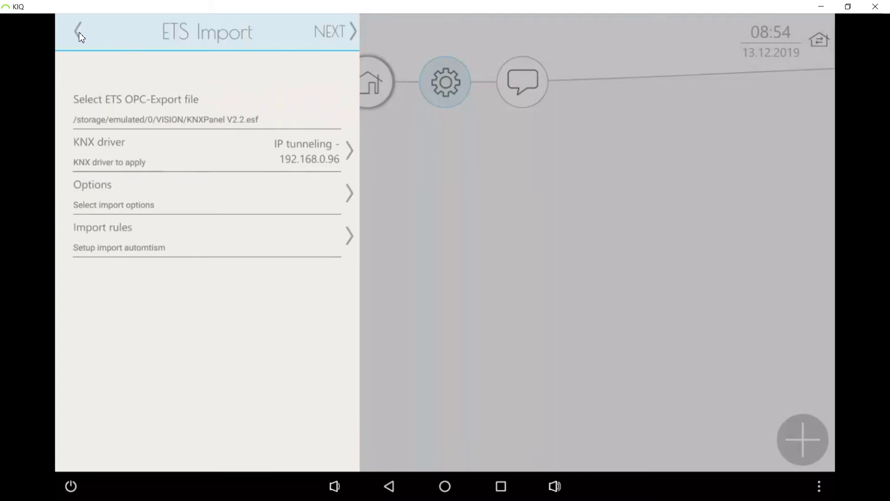
- Run the ETS import, accepting the proposed datapoint types, and finish the import tasks
click(337, 32)
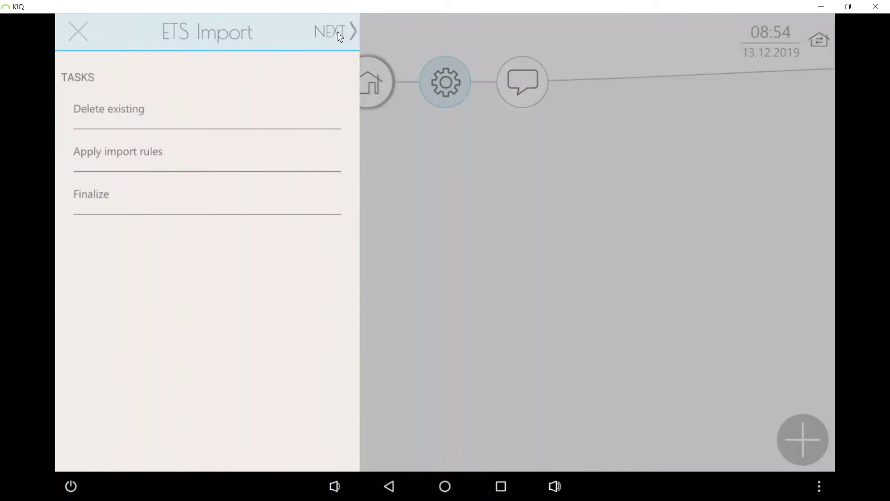
click(338, 32)
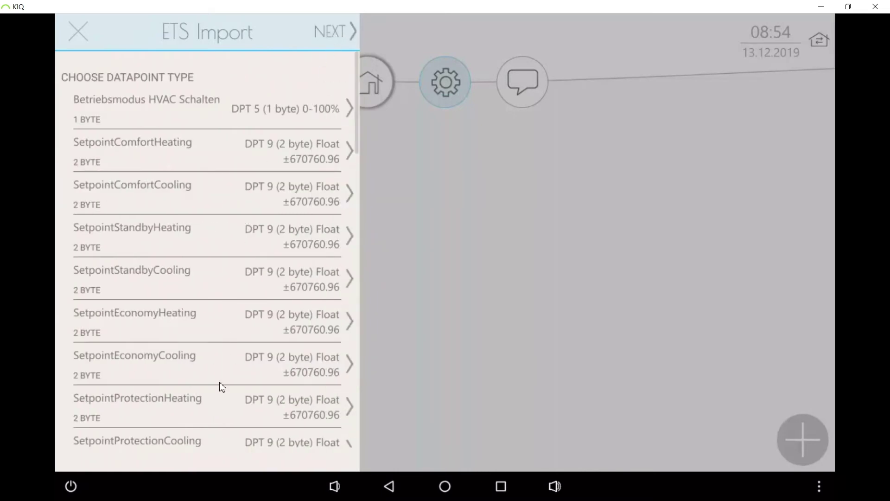
mouse_move(219, 387)
mouse_down()
mouse_move(215, 152)
mouse_move(225, 87)
mouse_move(224, 399)
mouse_up()
click(341, 34)
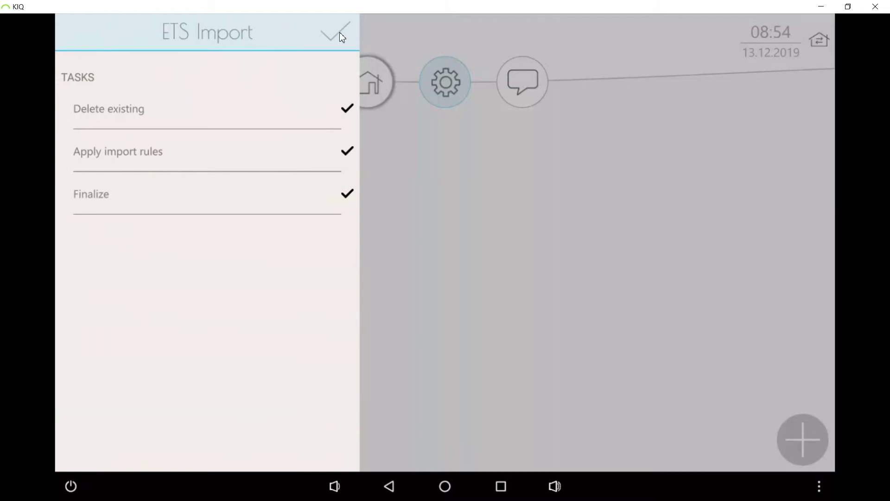
click(341, 35)
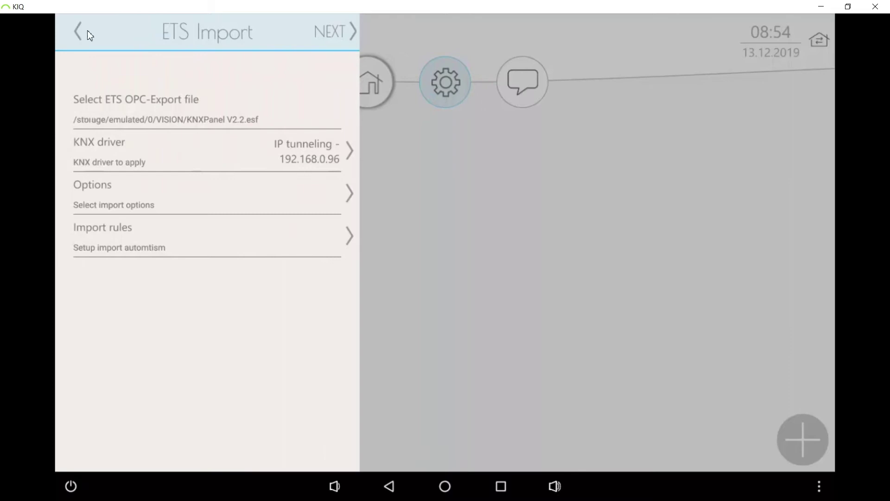
- Examine the imported KNX entries in the datapoint list and close the VISION settings
click(78, 34)
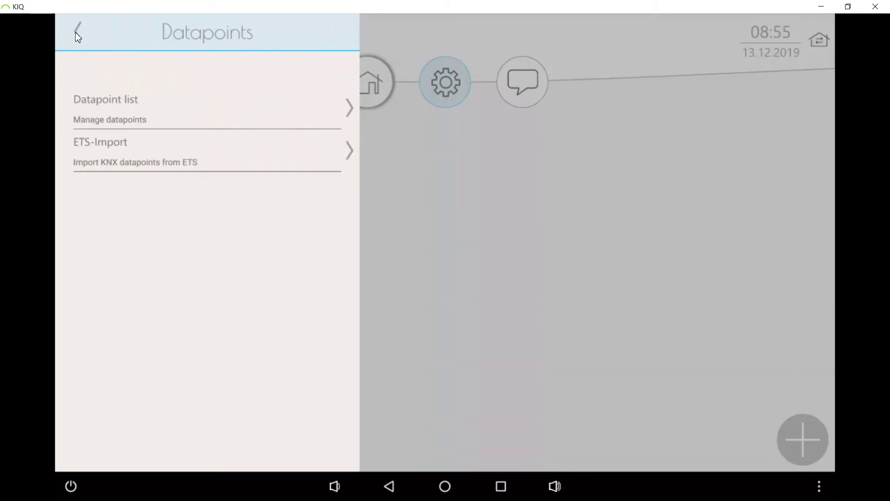
click(78, 35)
click(77, 34)
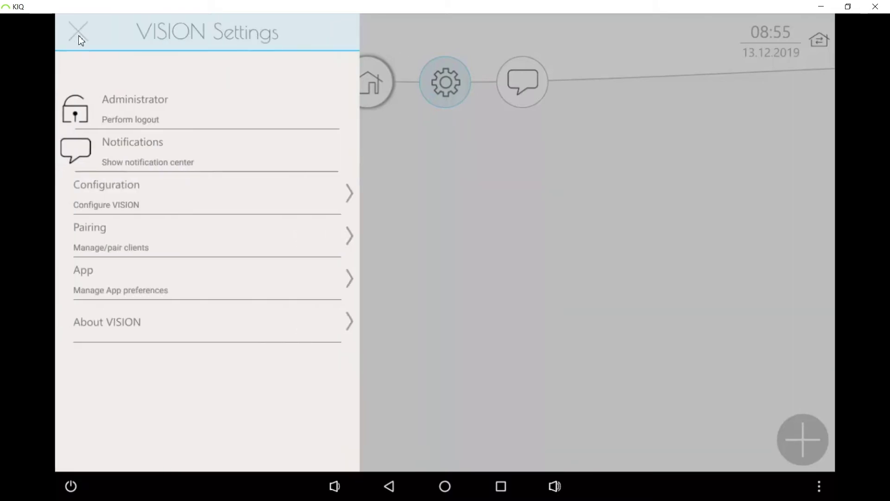
click(157, 190)
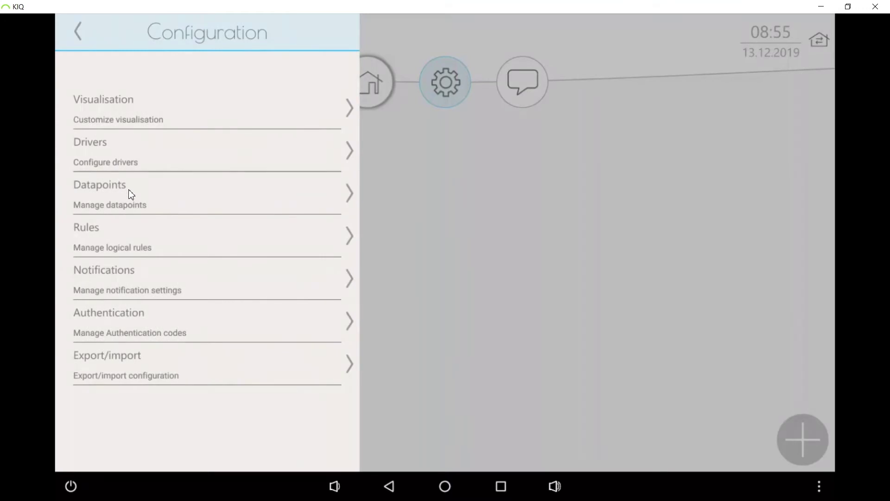
click(130, 192)
click(168, 113)
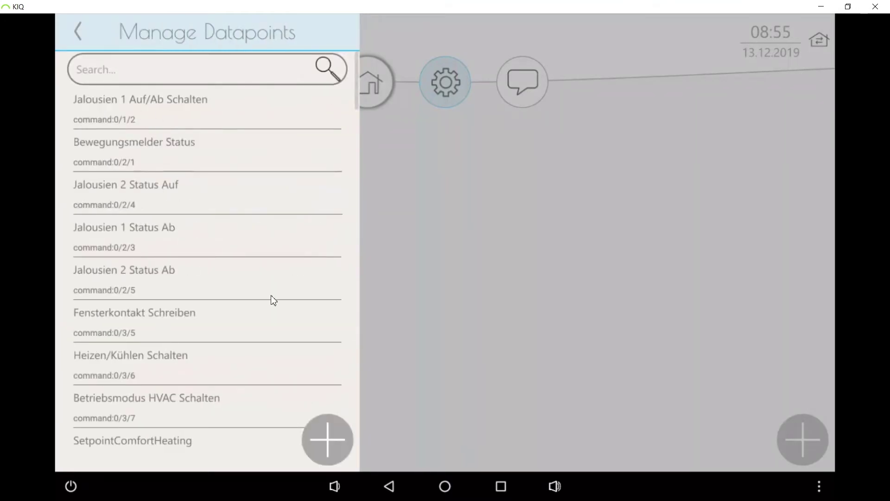
drag(263, 327, 236, 14)
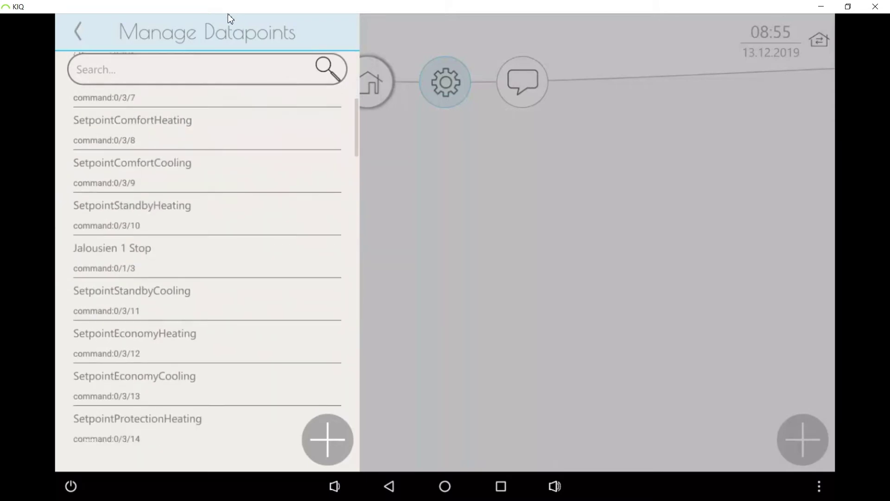
click(77, 31)
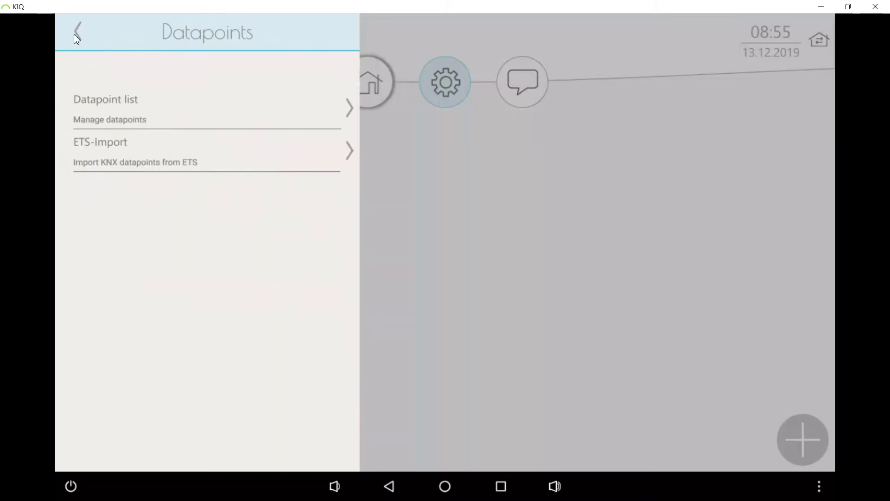
click(76, 36)
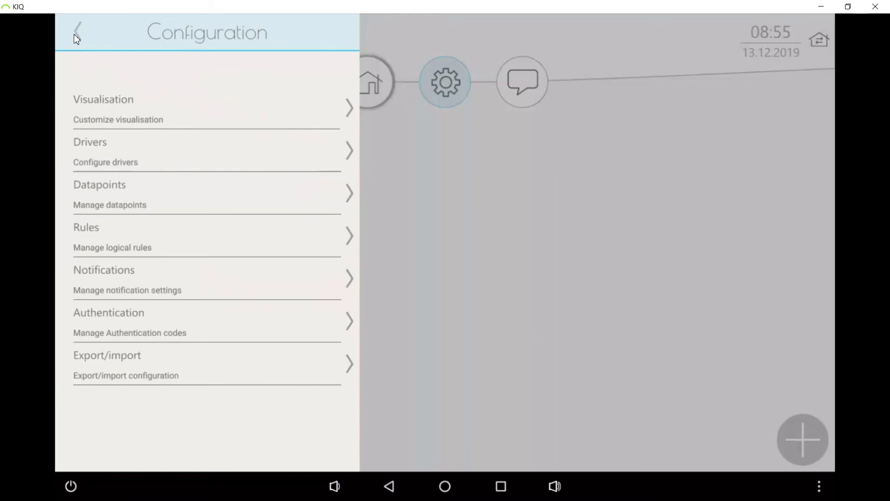
click(75, 36)
click(76, 36)
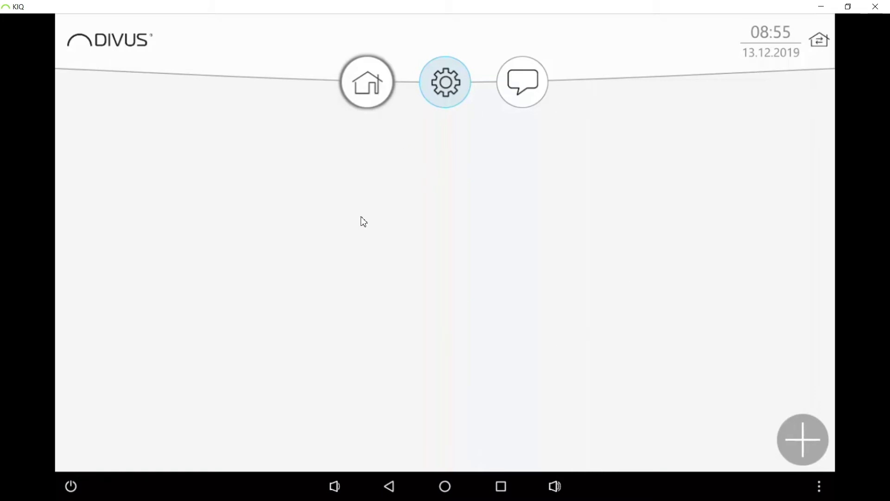
- Add a new room named Living room with the description Lv room G0
click(811, 447)
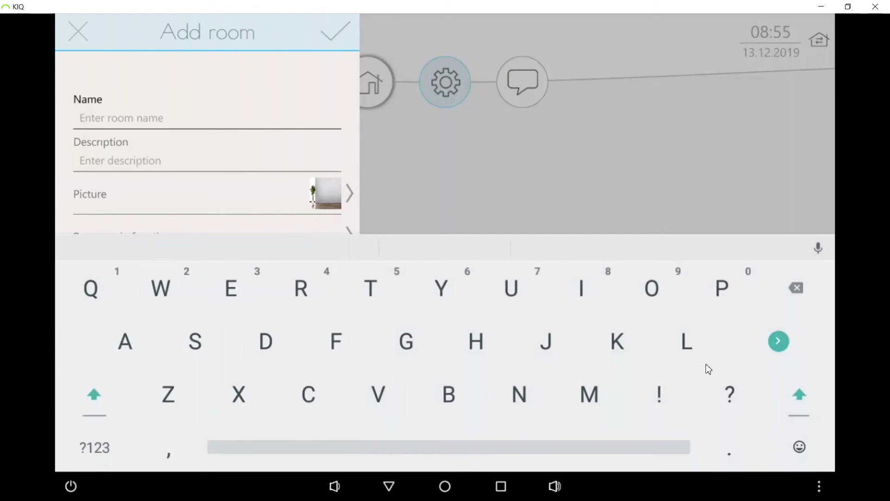
text(Li)
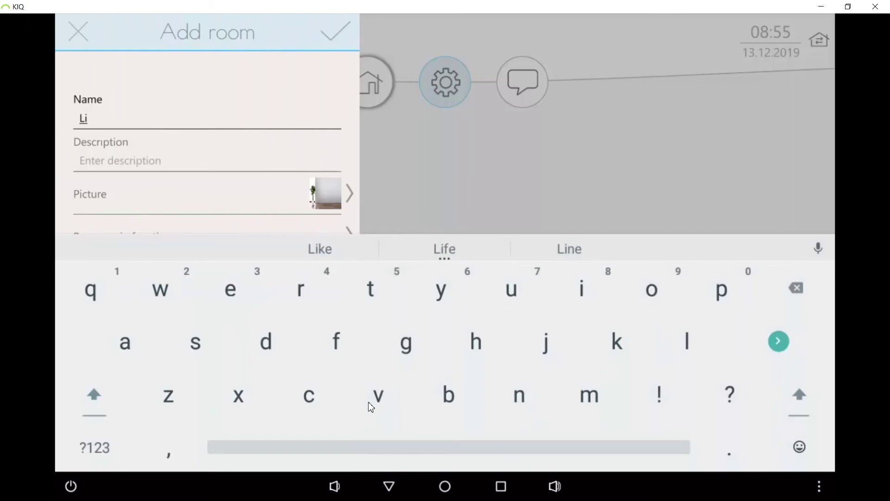
text(ving r)
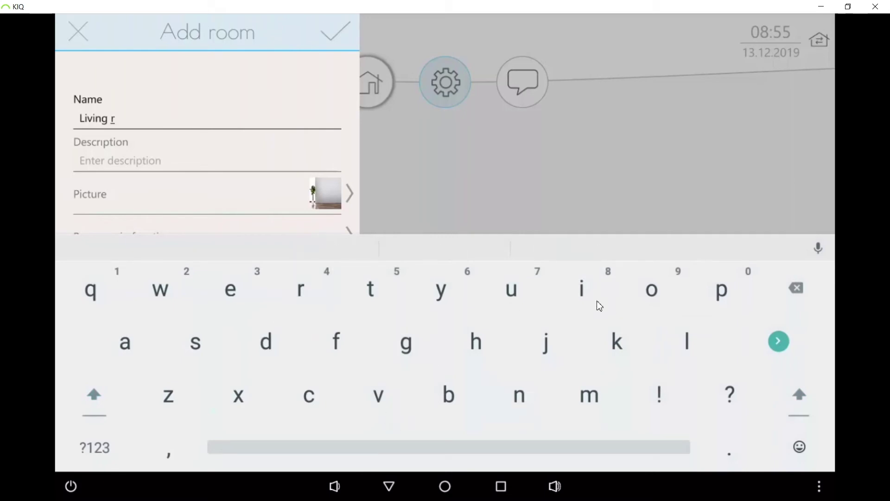
text(oom)
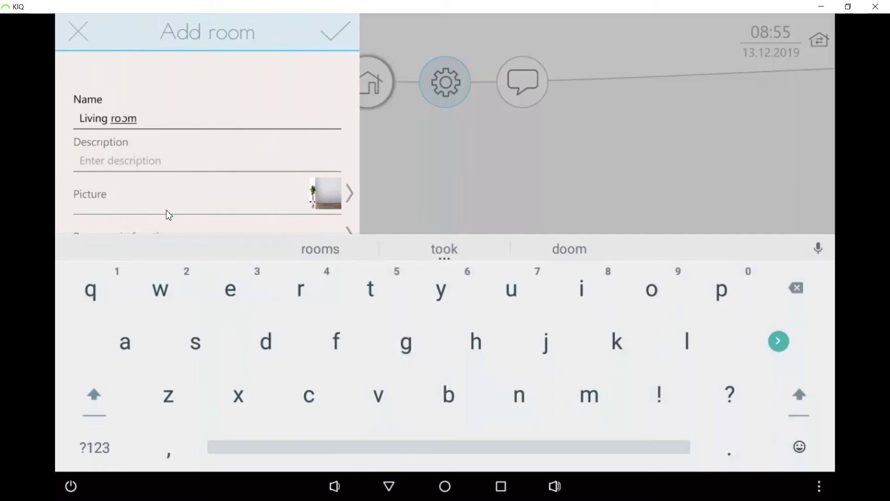
click(165, 169)
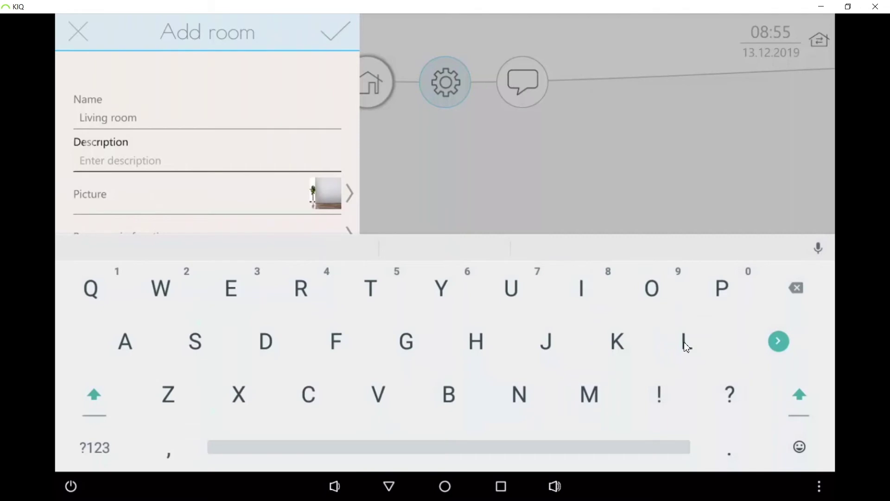
text(Lv )
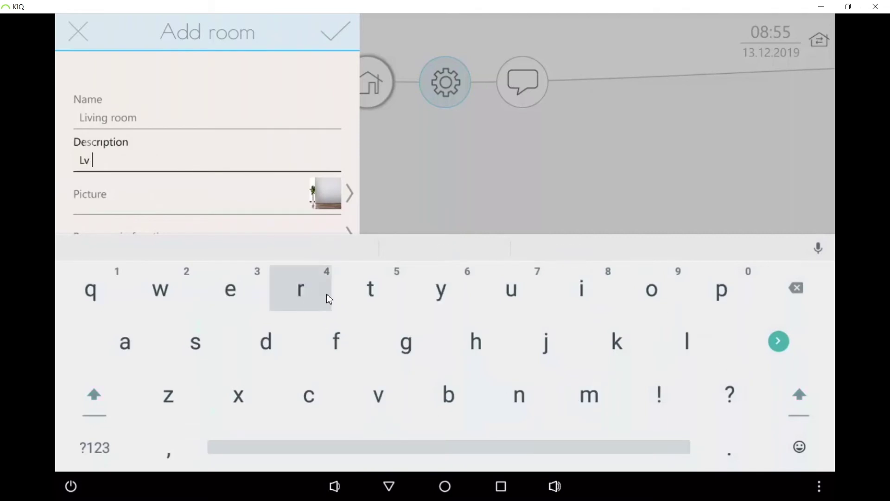
text(room G0)
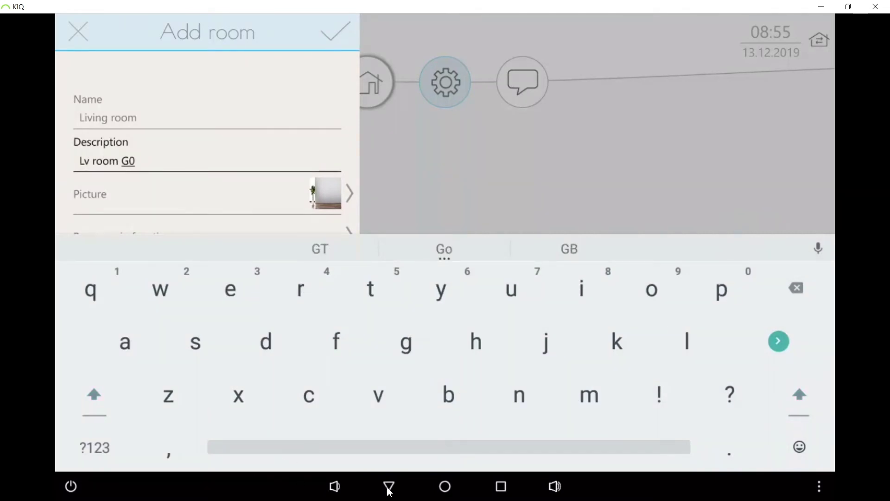
click(390, 485)
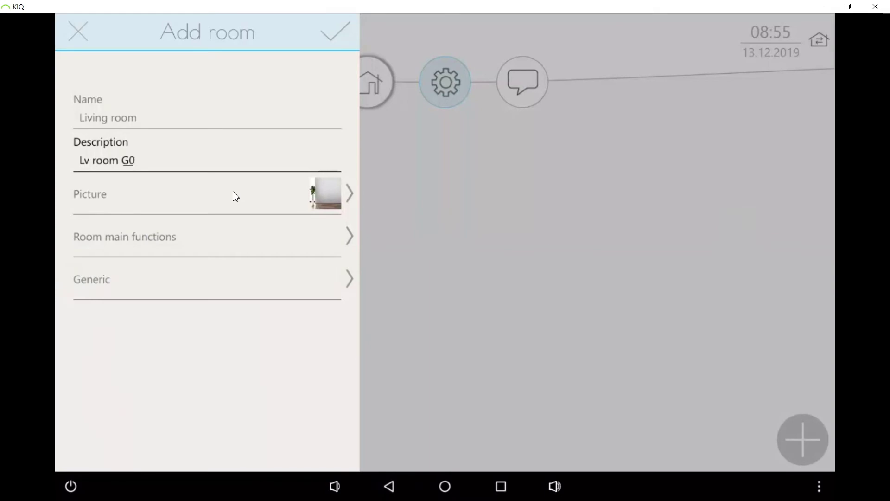
- Assign the living picture to the new room and save it
click(236, 197)
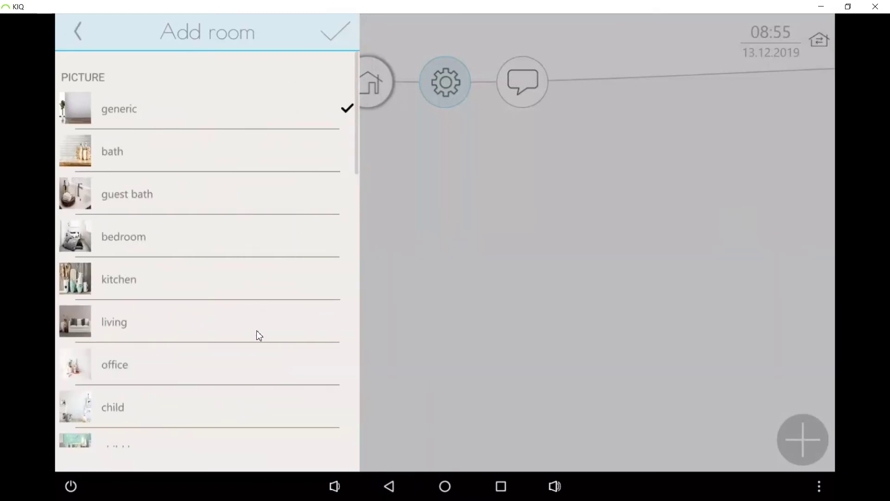
drag(258, 394, 284, 378)
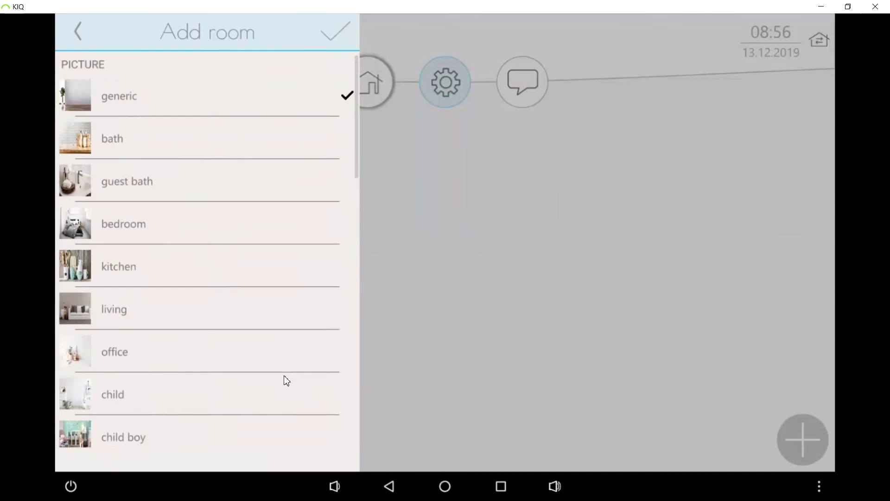
click(239, 315)
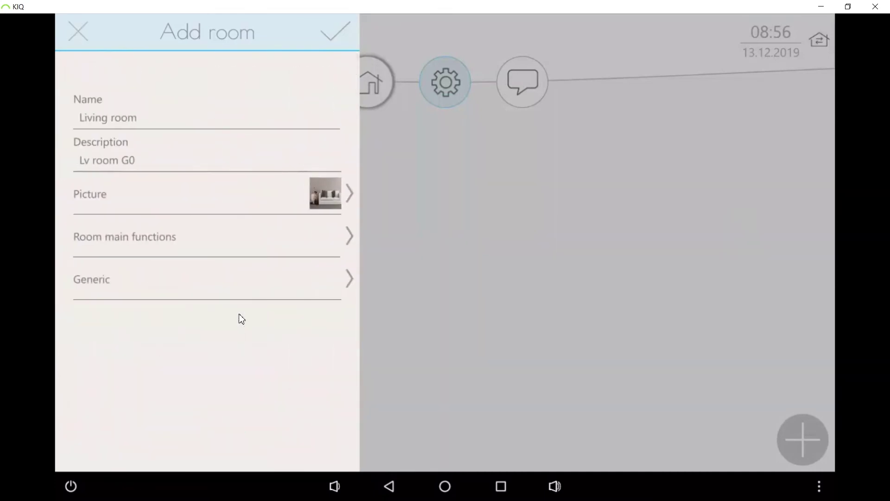
click(345, 30)
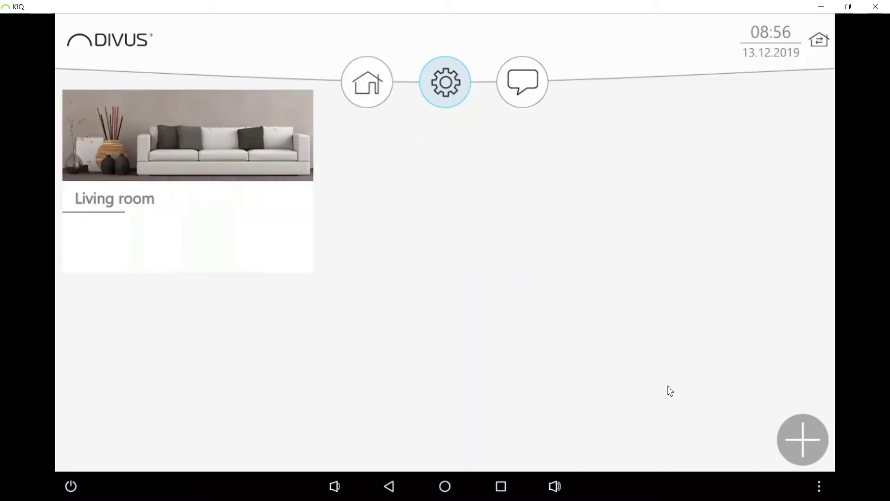
- Add a new element to the Living room and name it Light 1
click(807, 441)
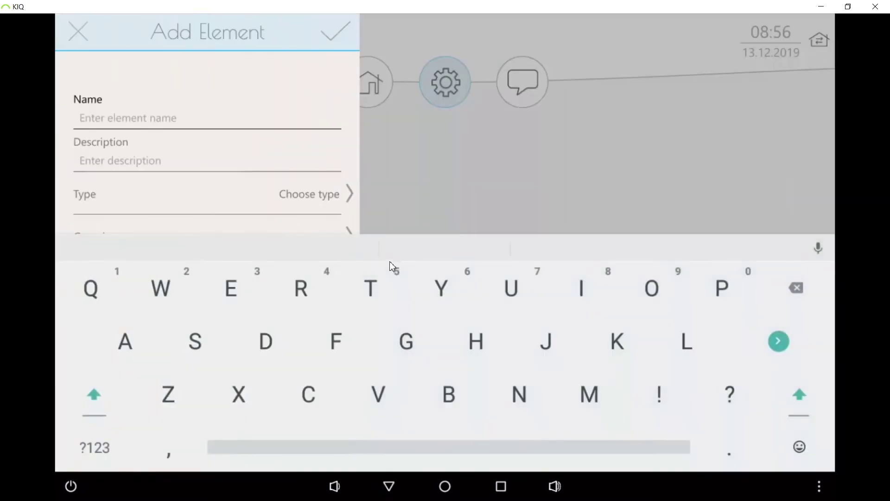
click(687, 342)
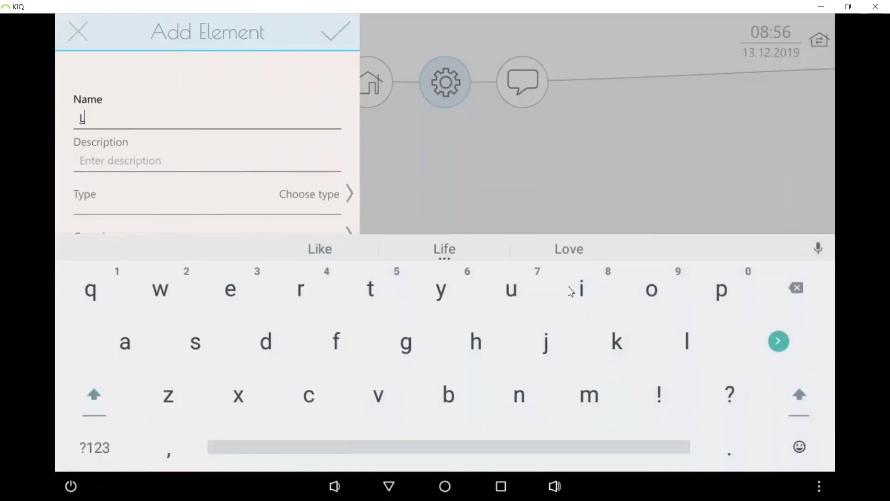
click(577, 301)
click(423, 346)
click(474, 343)
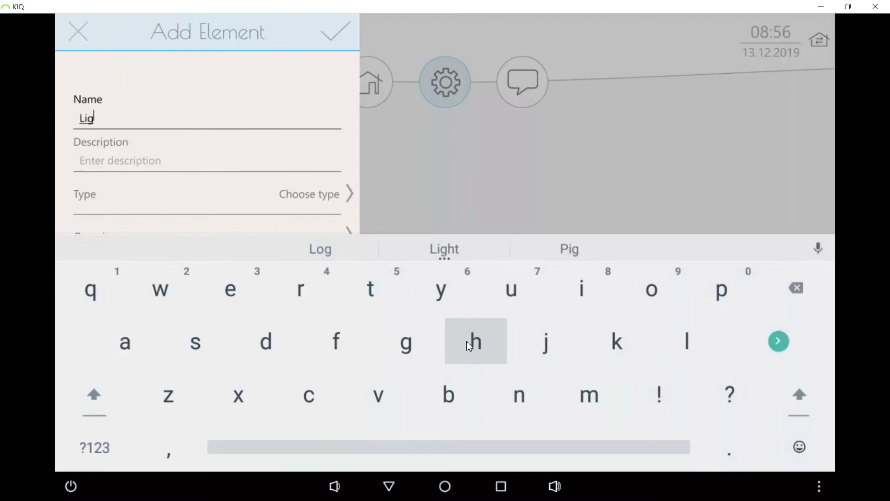
click(370, 299)
click(329, 442)
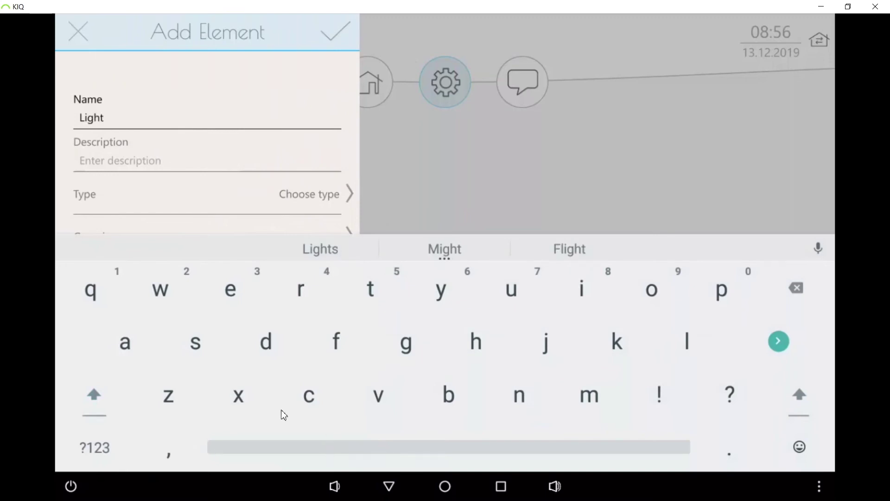
click(95, 293)
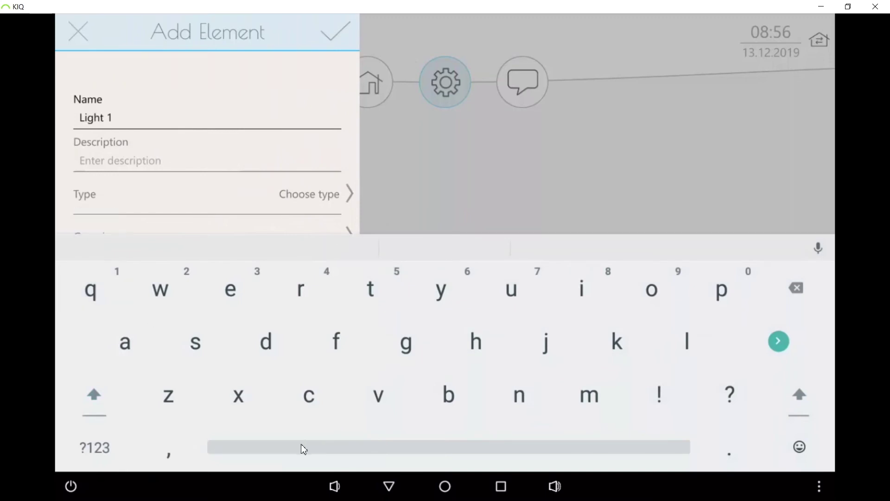
- Enter L1 living as the description of the Light 1 element
click(116, 161)
click(686, 343)
click(114, 294)
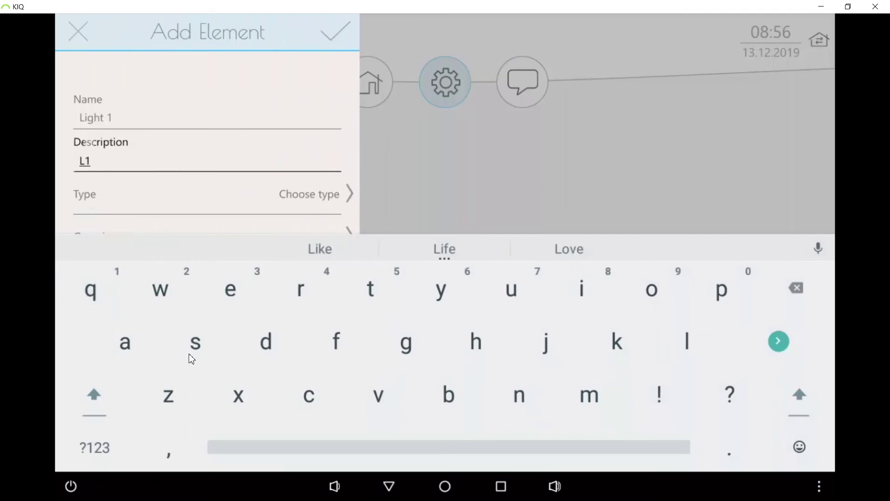
click(363, 449)
click(686, 343)
click(582, 290)
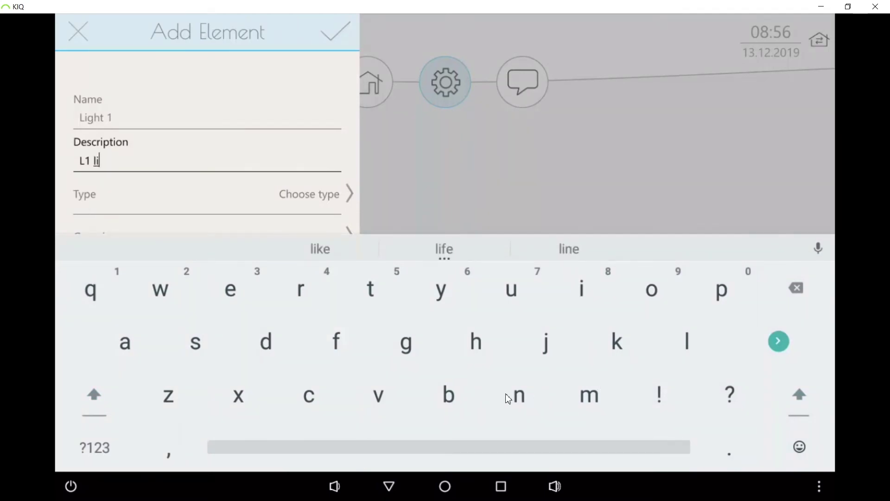
click(378, 398)
click(582, 291)
click(520, 403)
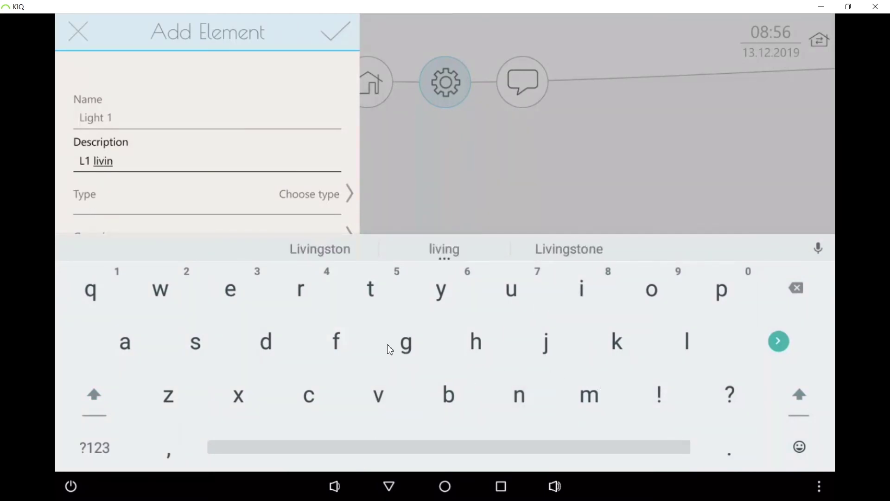
click(402, 351)
- Set Light 1 to the On/off type with the Light on/off control type and save the element
click(303, 190)
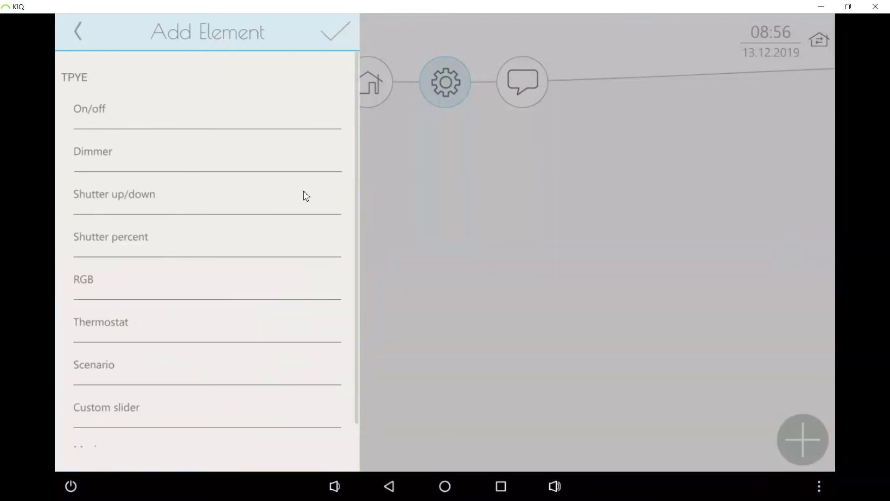
click(309, 121)
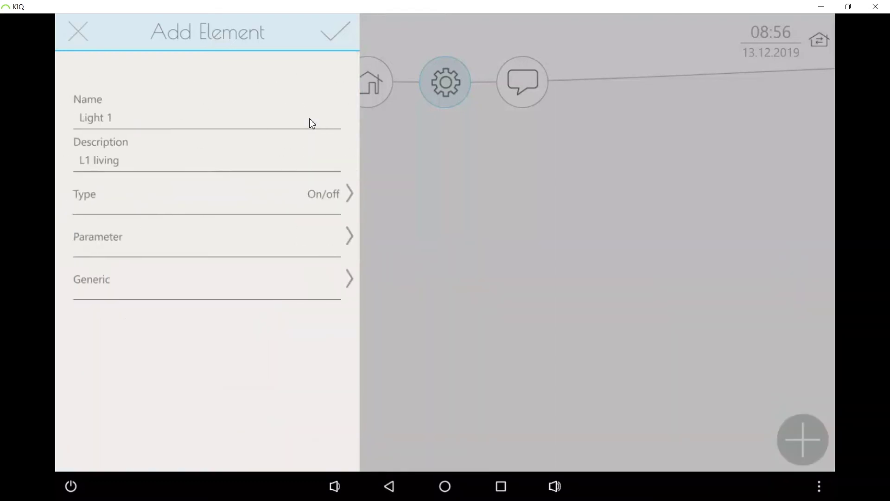
click(313, 238)
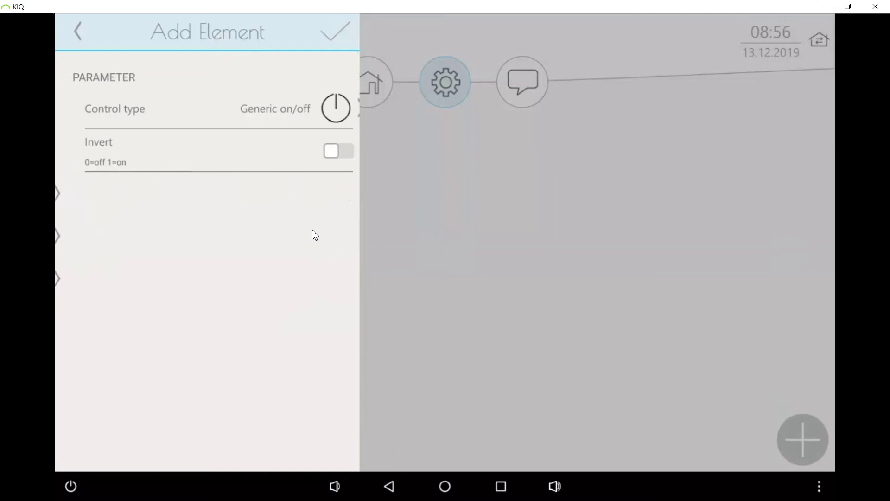
click(312, 115)
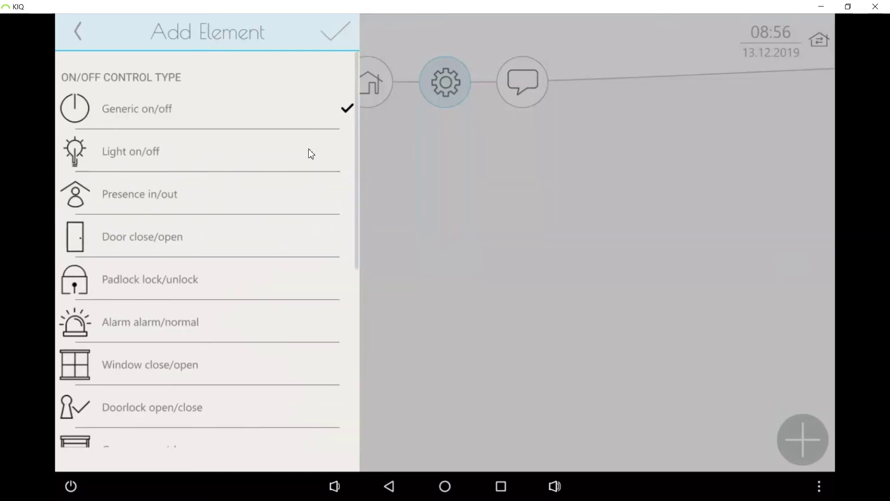
drag(318, 312, 312, 394)
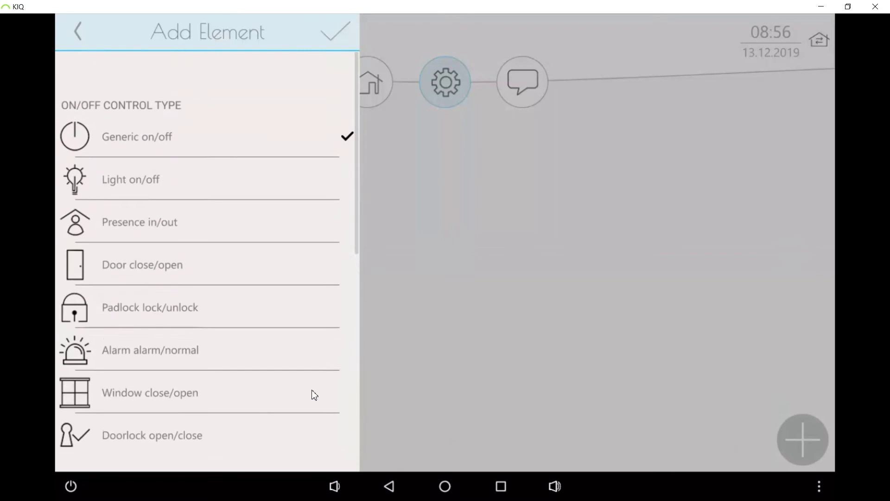
click(298, 161)
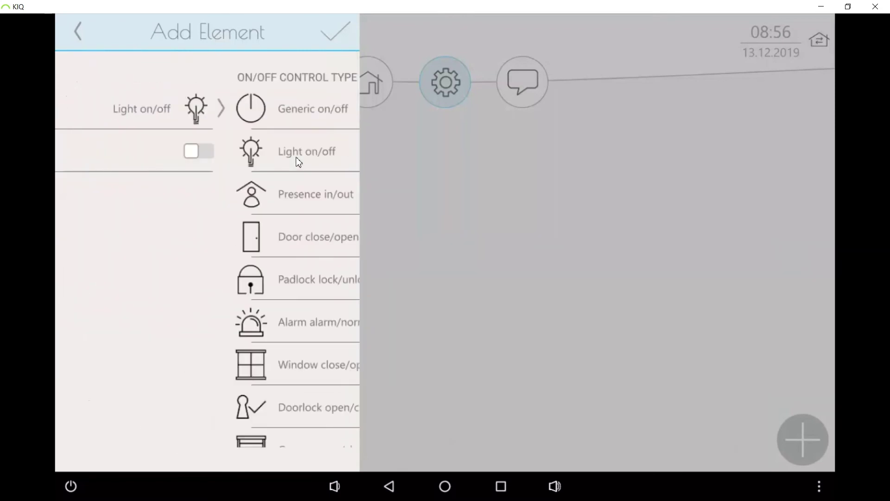
click(332, 42)
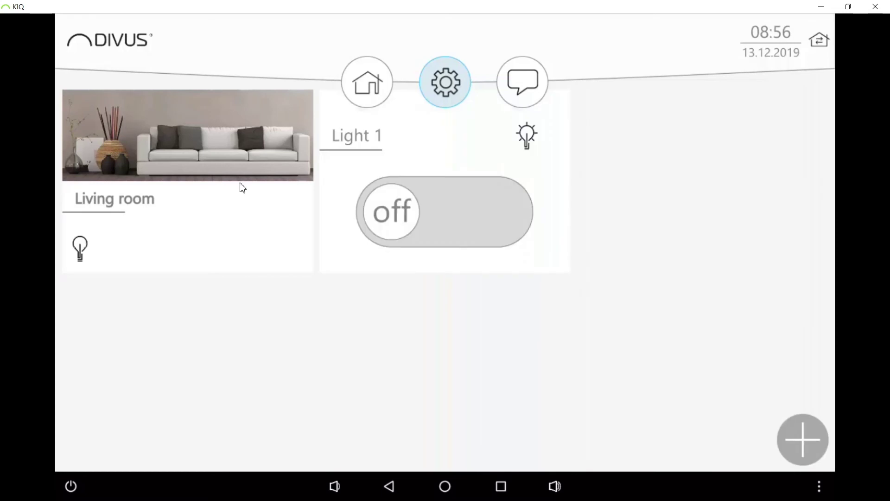
- Test the light by switching it on from the Living room tile, then off and on again with the Light 1 switch
click(81, 248)
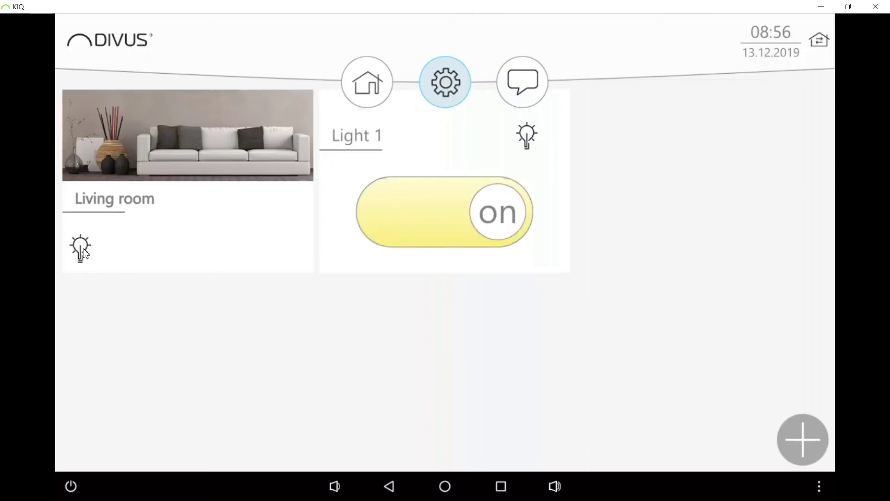
click(445, 212)
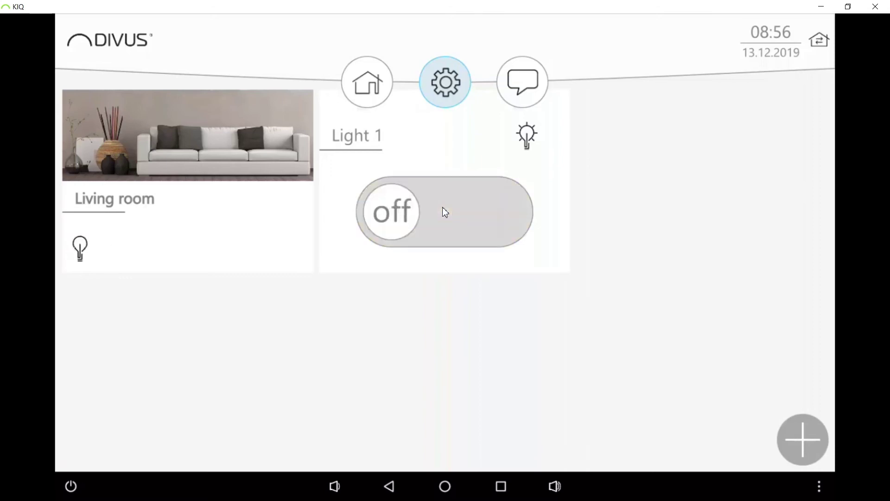
click(445, 212)
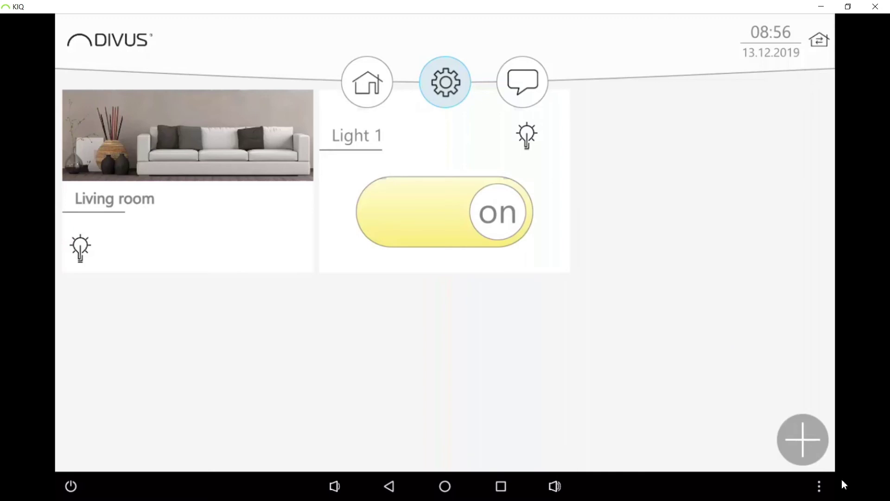
- Add another element to the Living room and name it Light 2
click(779, 426)
text(Ligh)
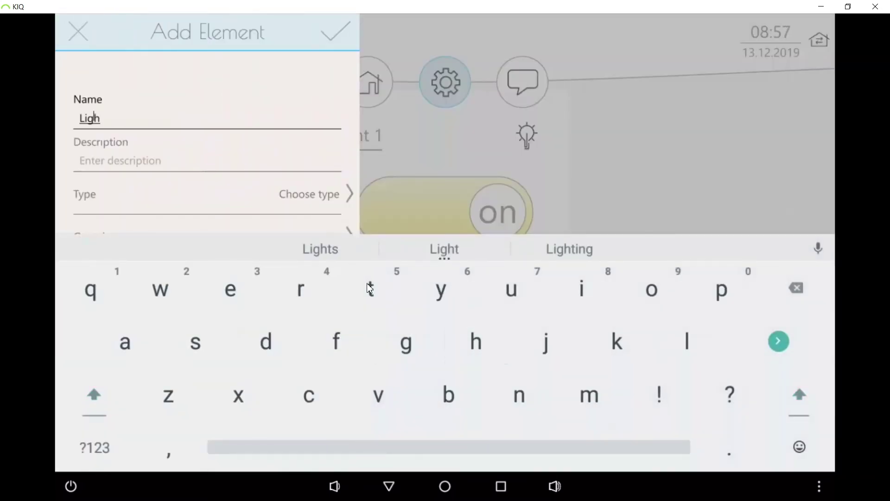
click(370, 288)
click(357, 446)
click(186, 294)
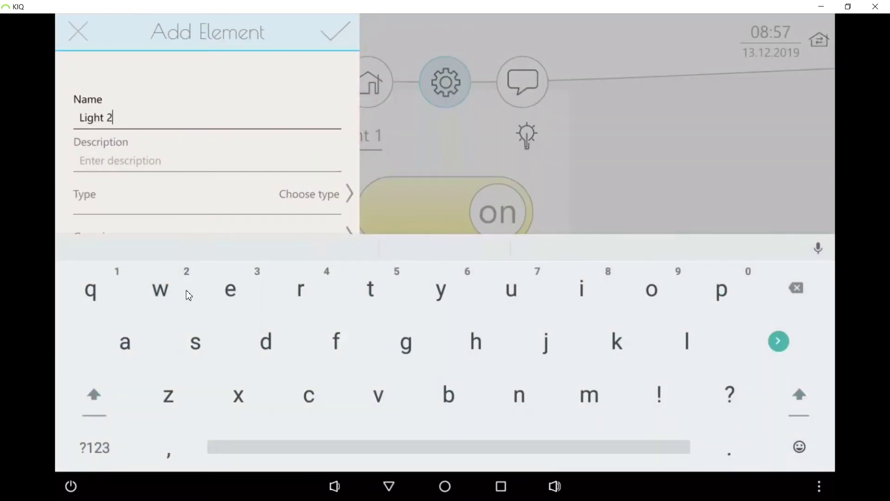
- Enter L2 living as the description of the Light 2 element
click(146, 160)
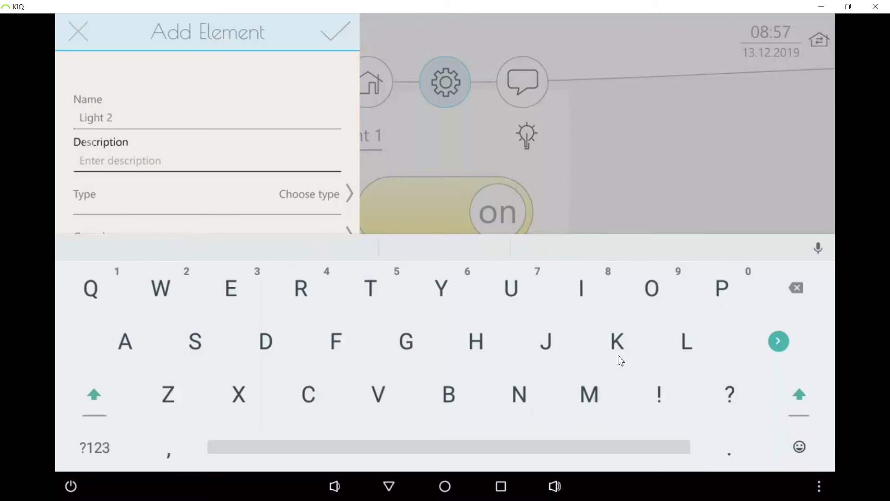
click(688, 347)
click(161, 288)
click(449, 447)
click(687, 341)
click(582, 288)
click(378, 394)
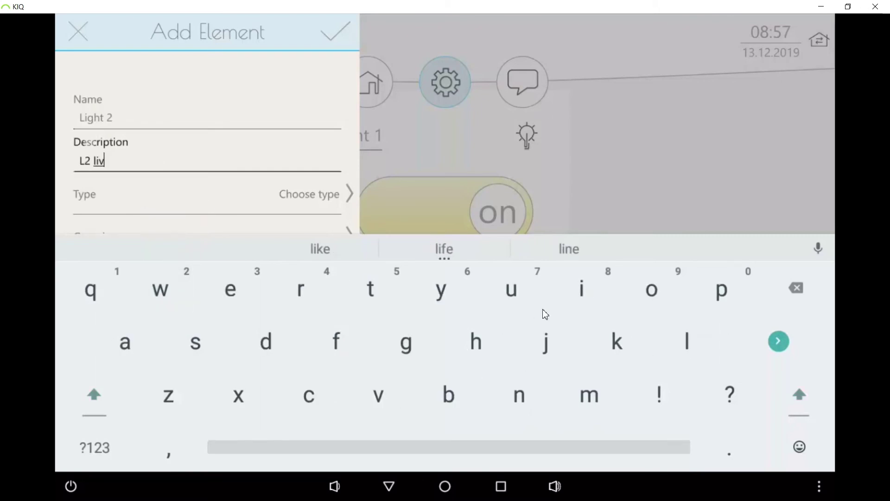
click(581, 288)
click(519, 394)
click(406, 342)
- Set Light 2 to the On/off type with the Light on/off control type and save the element
click(279, 202)
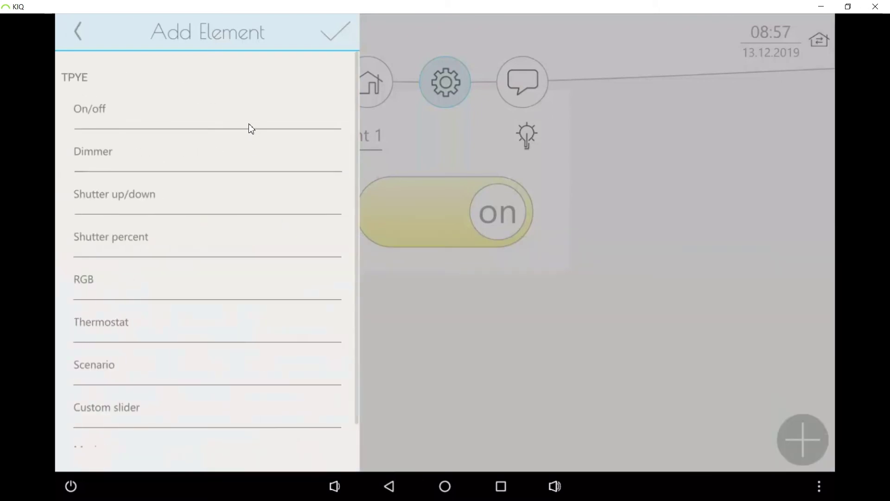
click(251, 119)
click(273, 241)
click(308, 117)
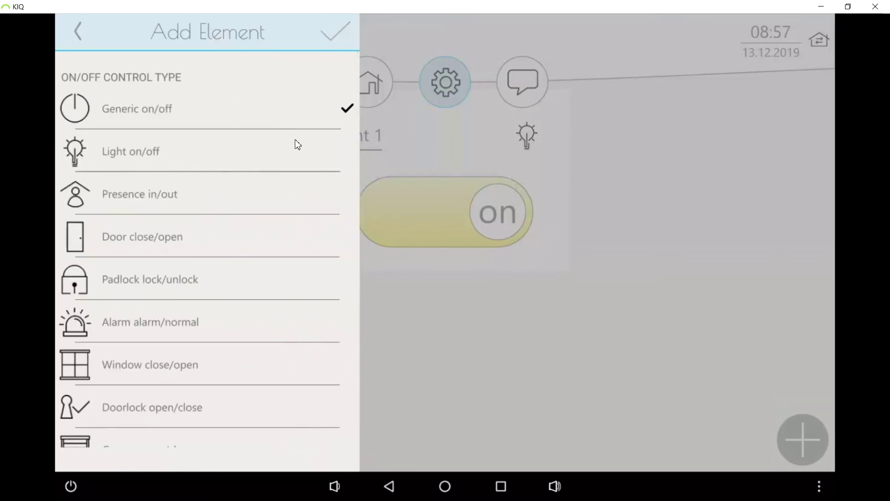
click(297, 144)
click(330, 32)
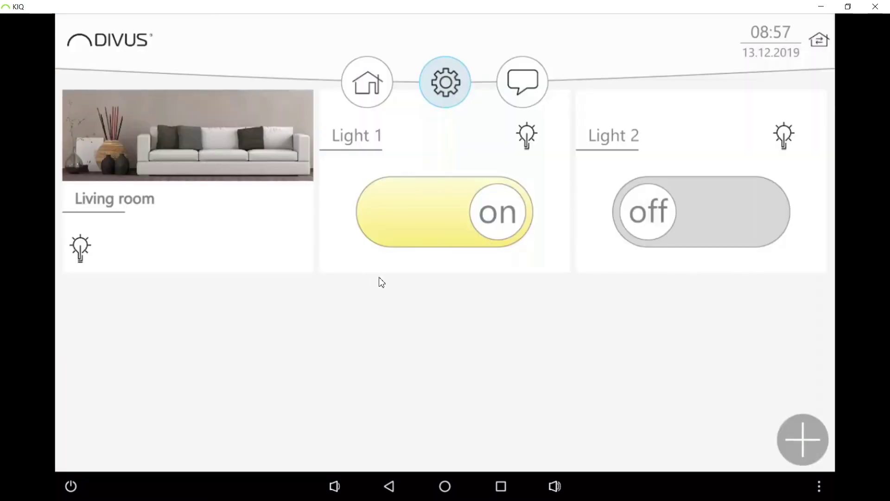
- Test both lights individually, toggle them together from the Living room tile until both are off, and switch Light 1 back on
click(435, 225)
click(710, 219)
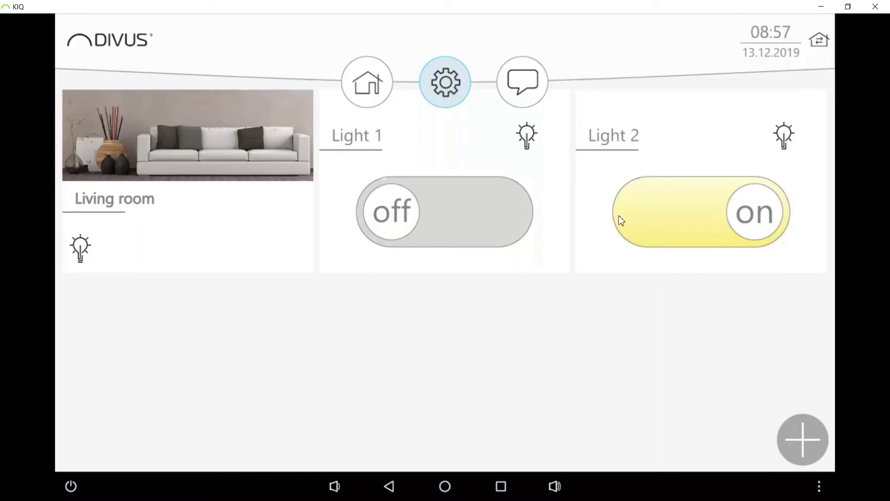
click(82, 256)
click(81, 256)
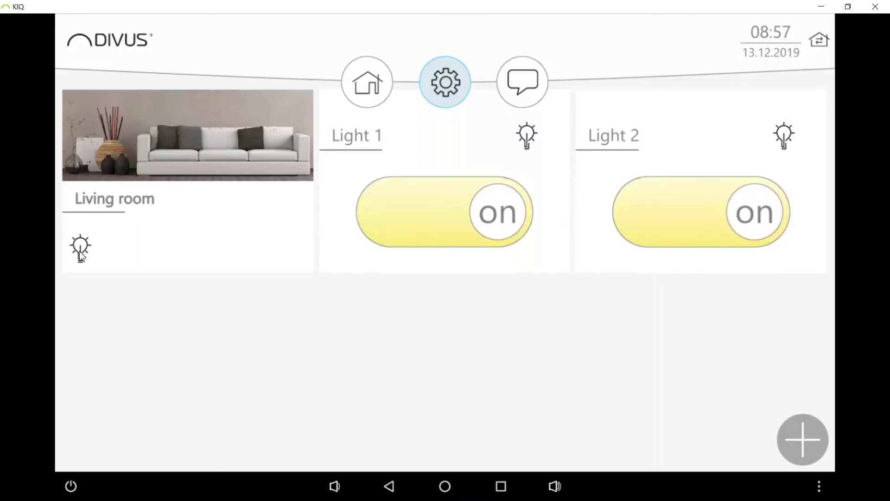
click(81, 256)
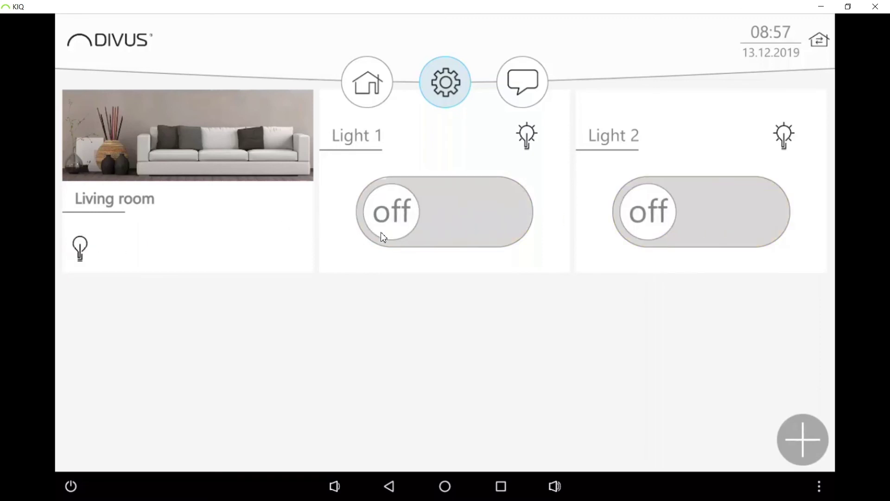
click(480, 225)
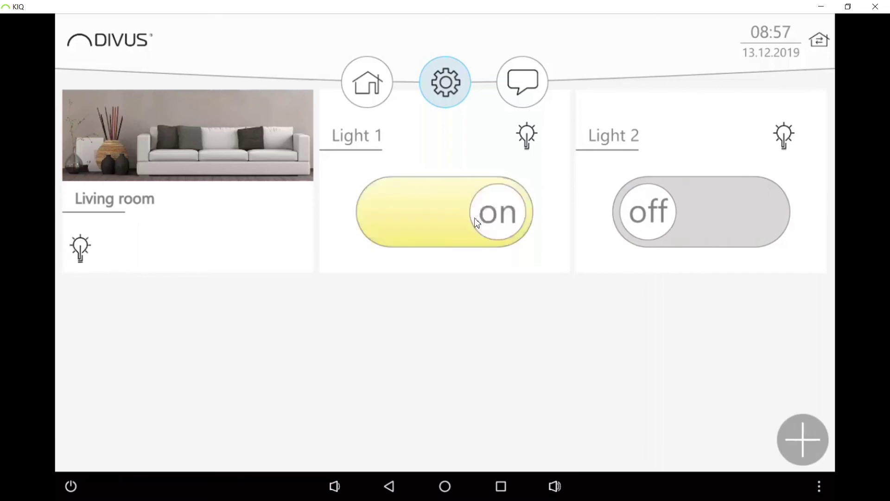
- Add Light 1 to the favourites from its detail view and open the favourites page
click(459, 165)
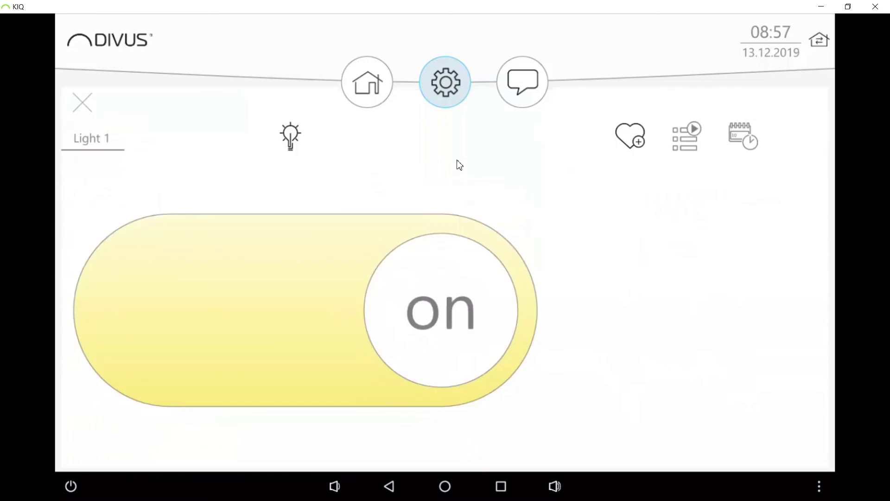
click(640, 132)
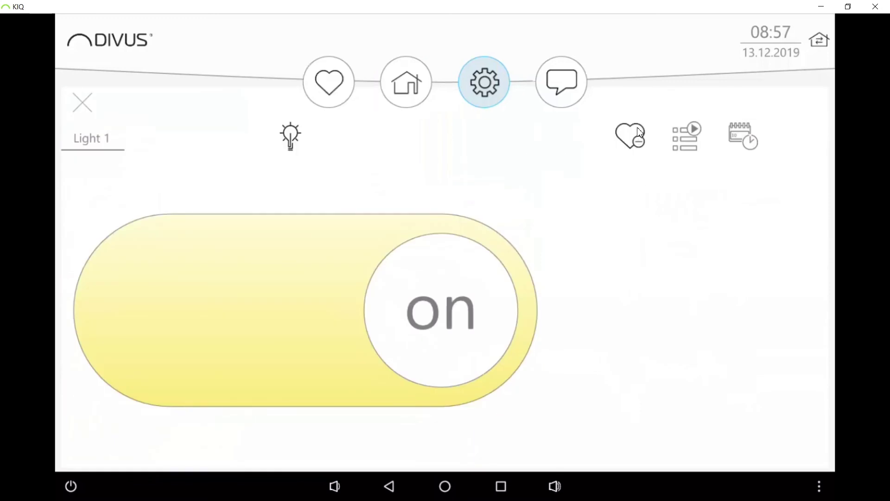
click(325, 94)
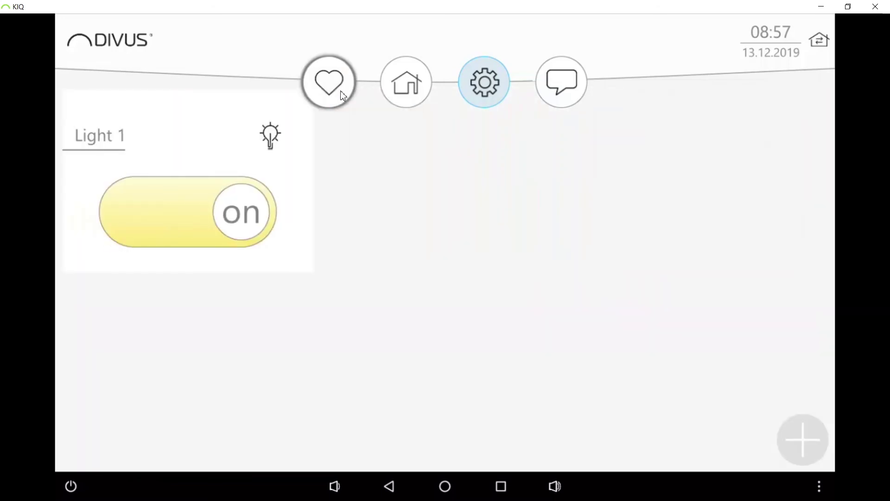
- Return to the Living room and switch its lights off and all on again using the room tile's light icon
click(410, 91)
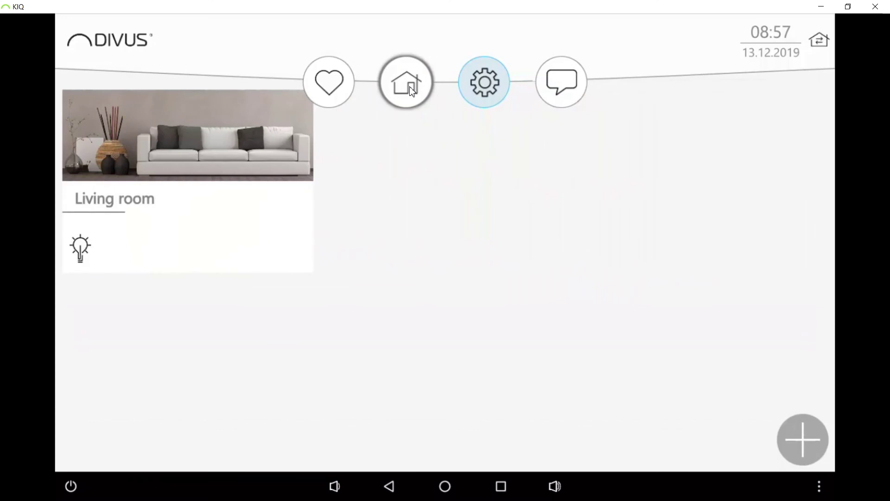
click(261, 213)
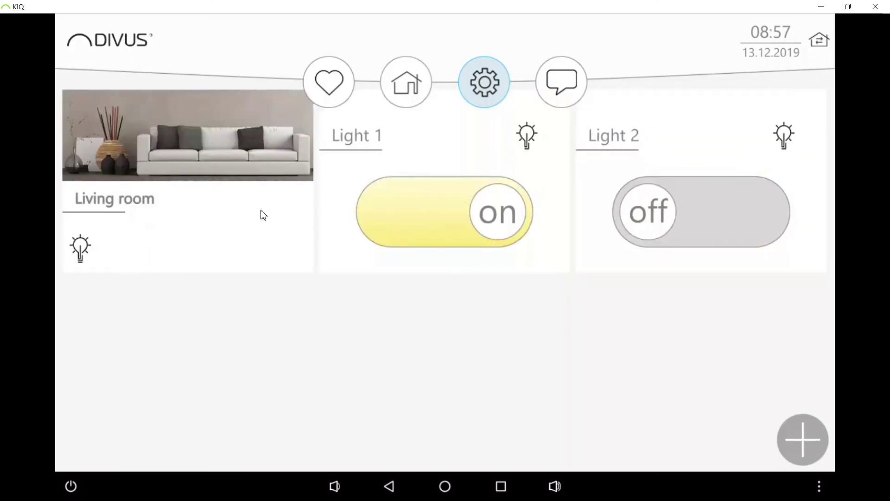
click(80, 247)
click(80, 247)
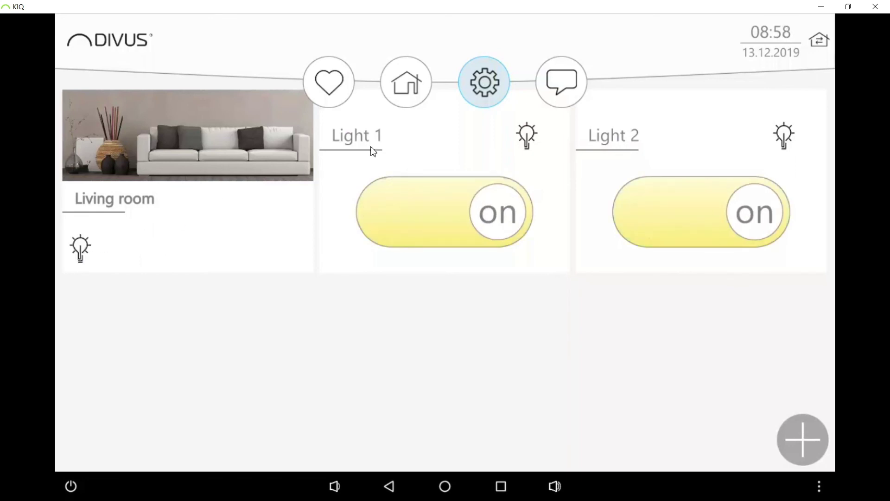
- Link the On/Off function of Light 1 to the datapoint Licht 1 Schalten (command 0/1/0) and save the link
click(413, 147)
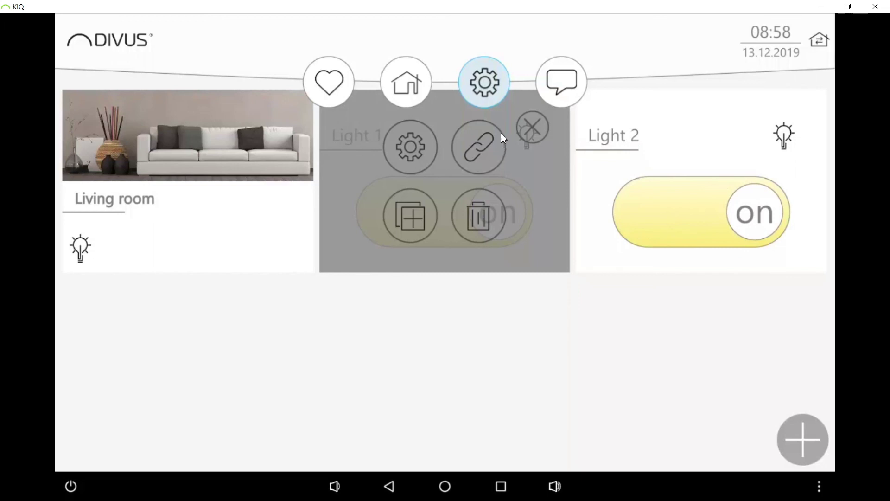
click(484, 163)
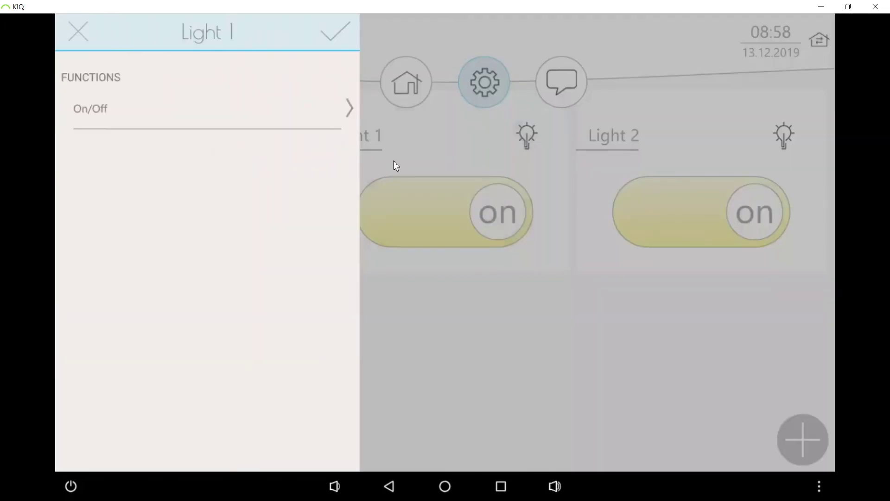
click(186, 122)
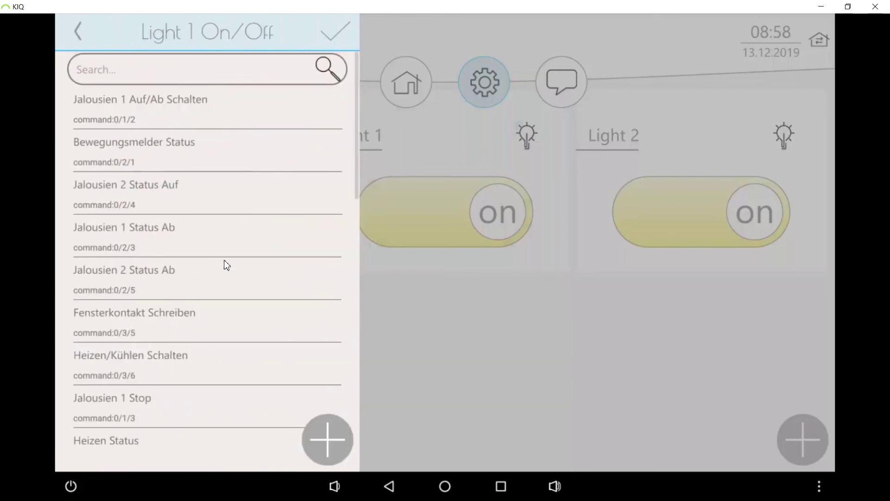
drag(227, 267, 220, 377)
drag(228, 320, 258, 183)
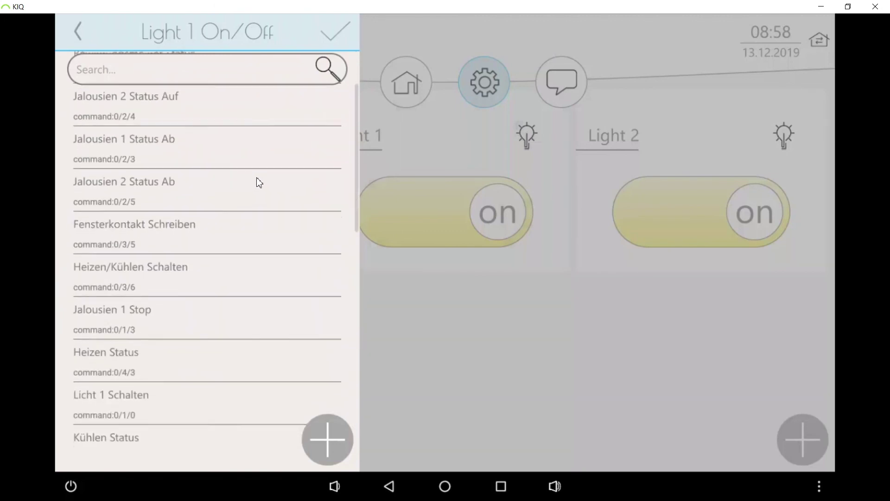
click(138, 386)
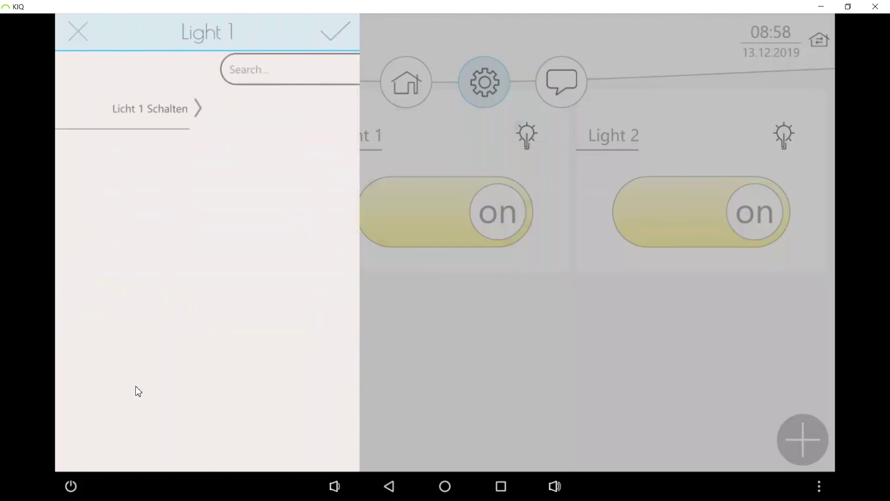
click(330, 44)
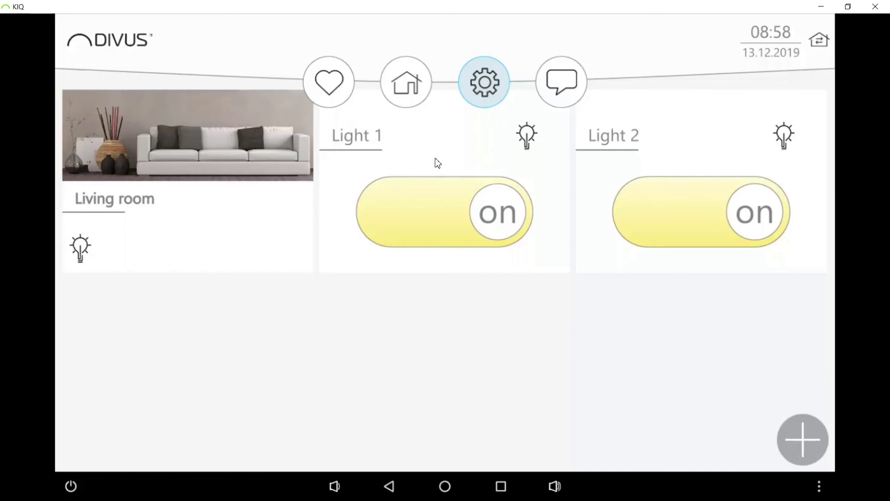
- Test the linked Light 1 by switching it off and on in its detail view, then toggle all Living room lights off and on
click(458, 177)
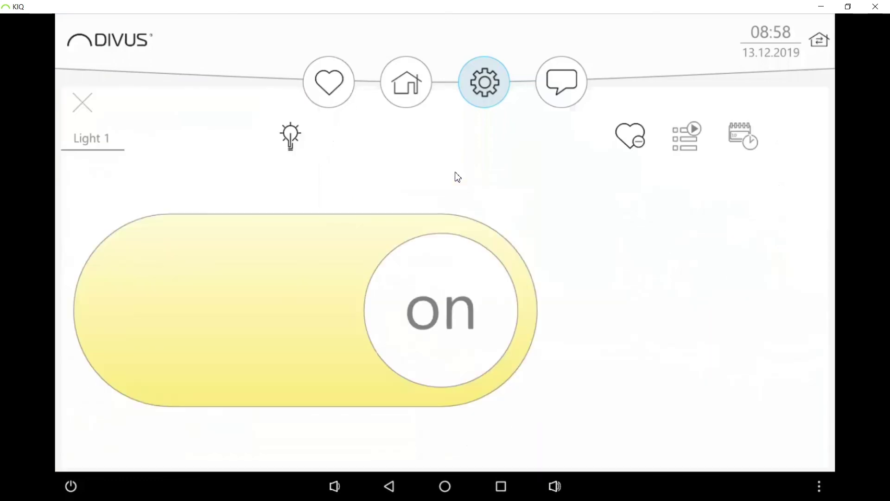
click(298, 325)
click(293, 323)
click(80, 111)
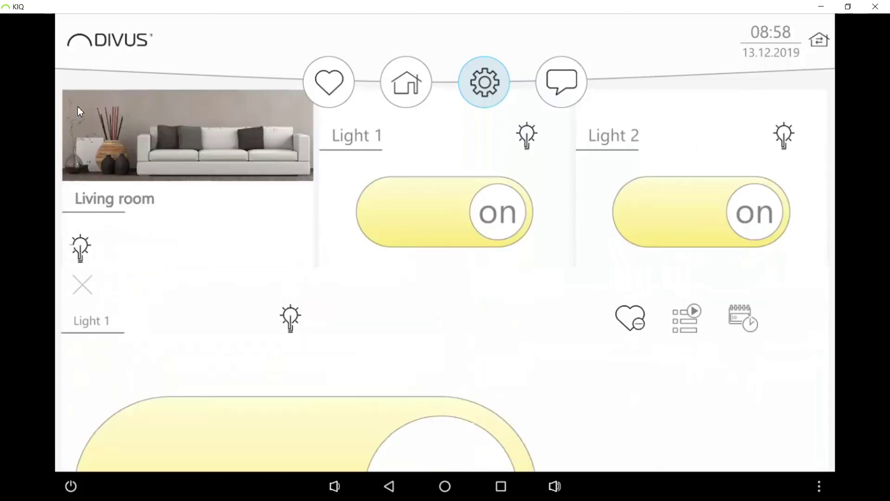
click(79, 249)
click(78, 249)
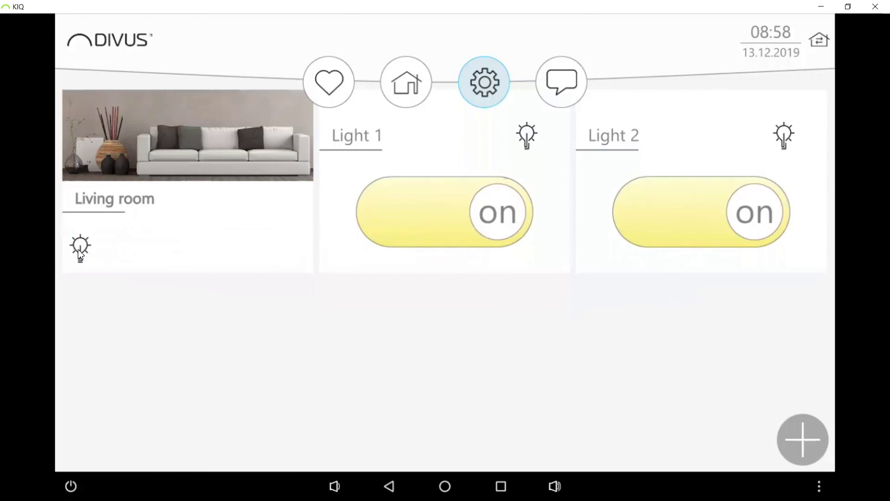